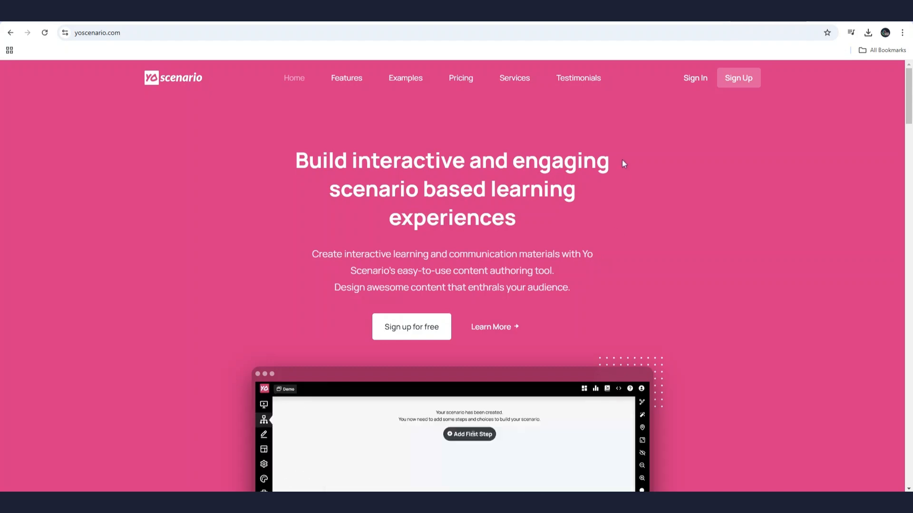
# Examine the Yo Scenario homepage's features, example content, and Lite and Pro pricing plans.
pyautogui.scroll(-1, 623, 164)
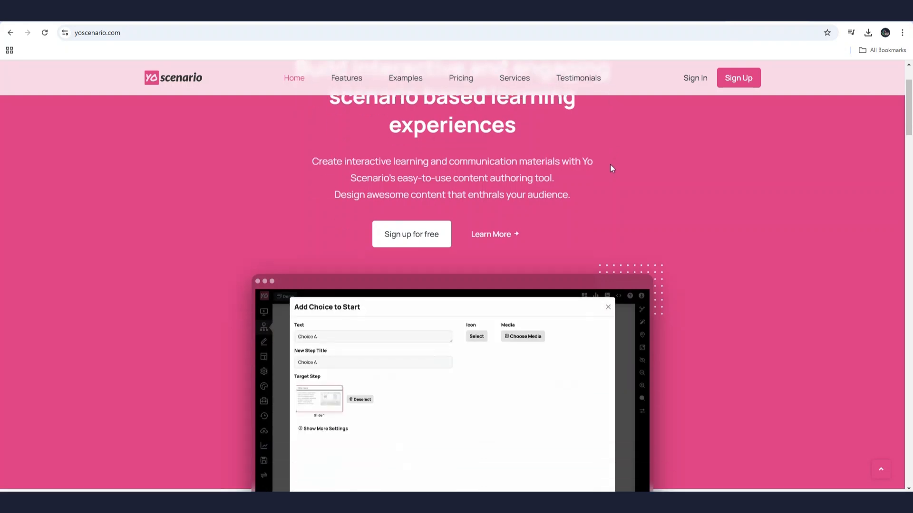
pyautogui.scroll(1, 611, 167)
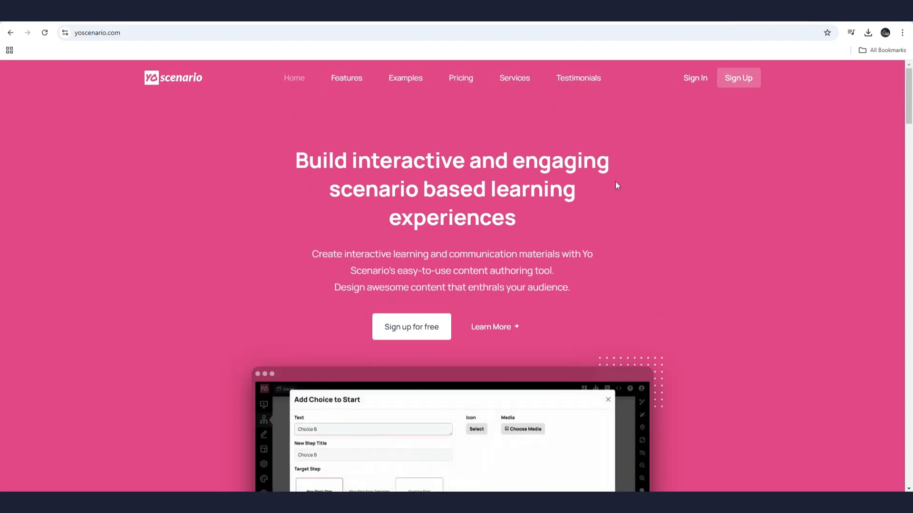
pyautogui.scroll(-3, 616, 183)
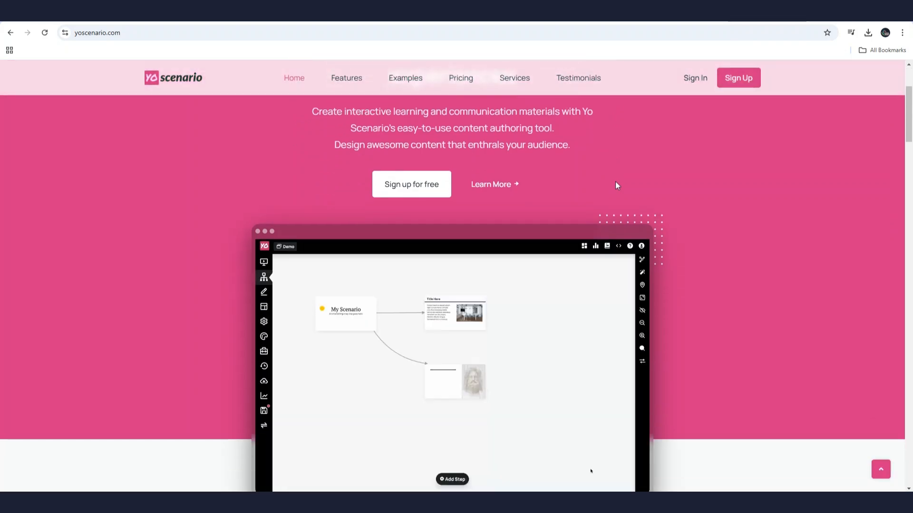
pyautogui.scroll(-9, 615, 185)
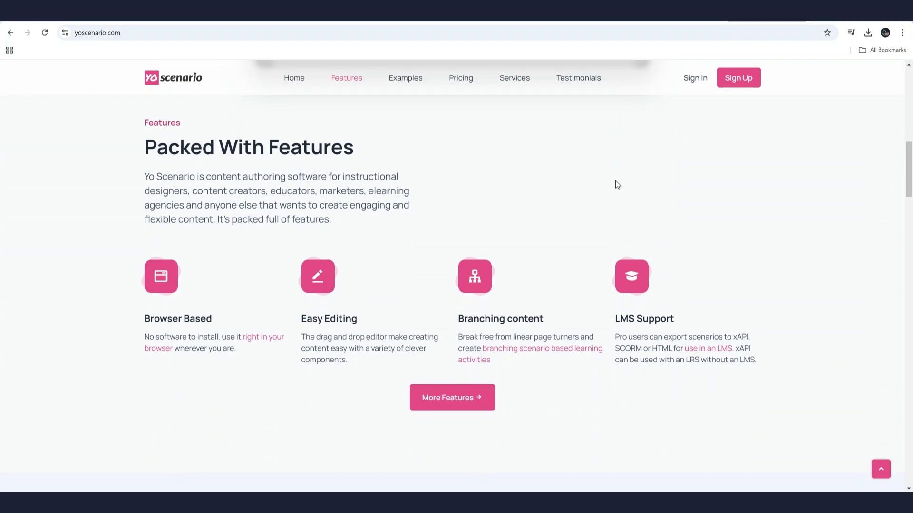
pyautogui.scroll(-2, 617, 185)
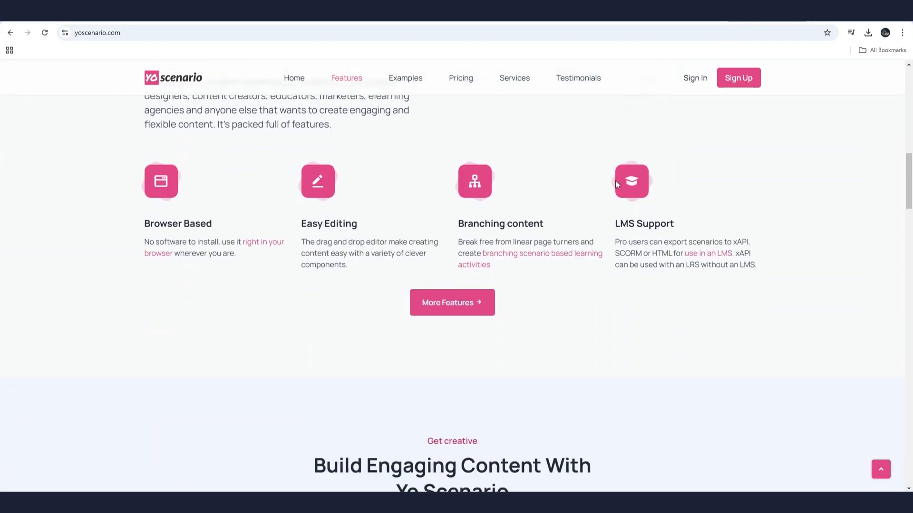
pyautogui.scroll(-7, 616, 182)
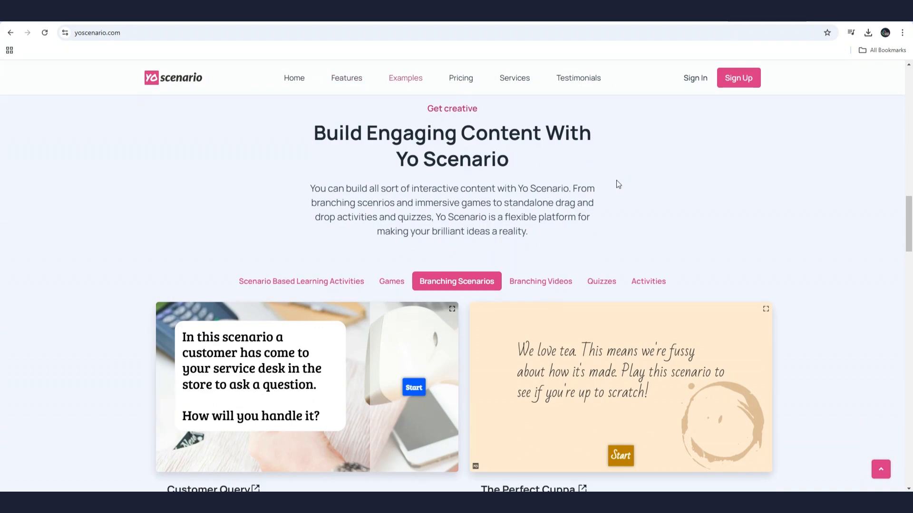
pyautogui.scroll(-12, 618, 185)
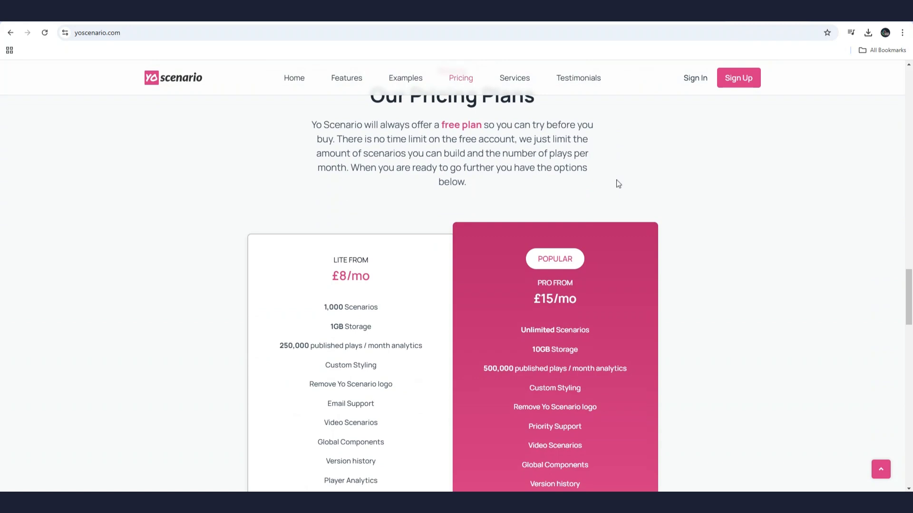
pyautogui.scroll(-2, 618, 184)
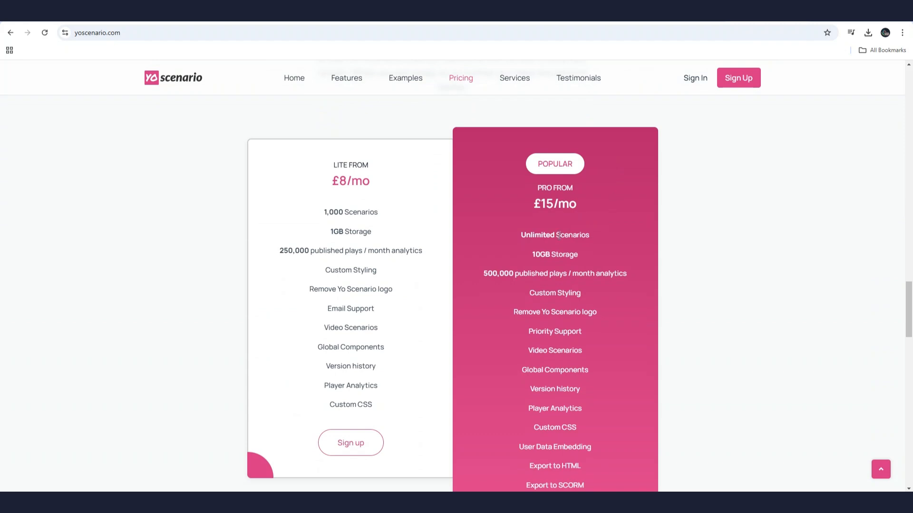
pyautogui.scroll(-1, 559, 235)
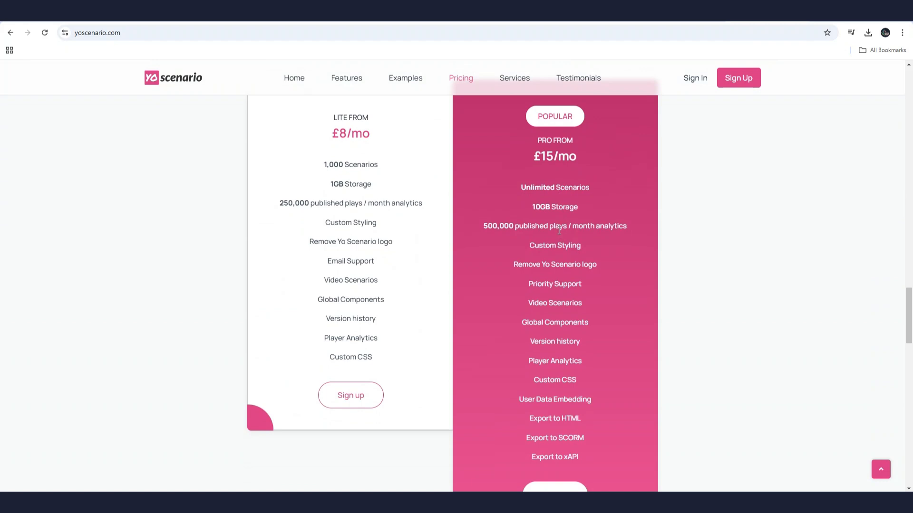
pyautogui.scroll(-1, 559, 230)
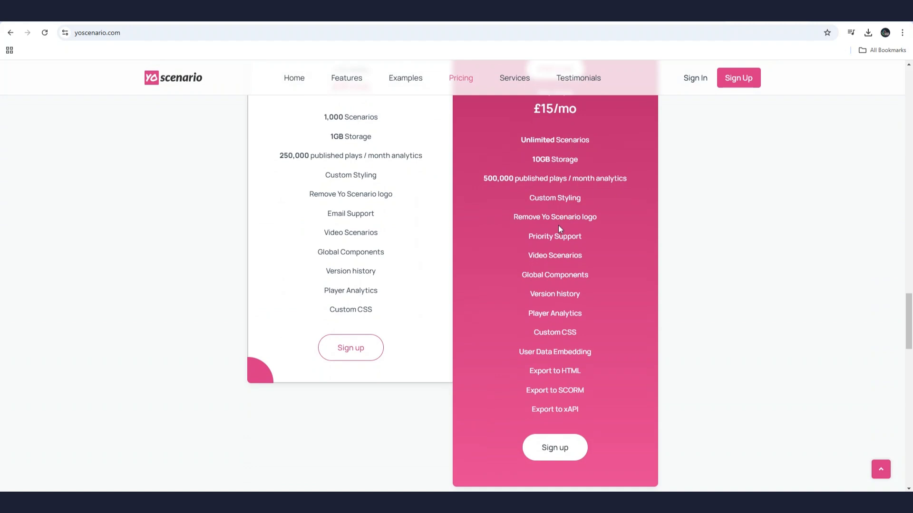
# Review the pricing introduction, example scenarios and feature overview again, working back to the start of the homepage.
pyautogui.scroll(6, 558, 225)
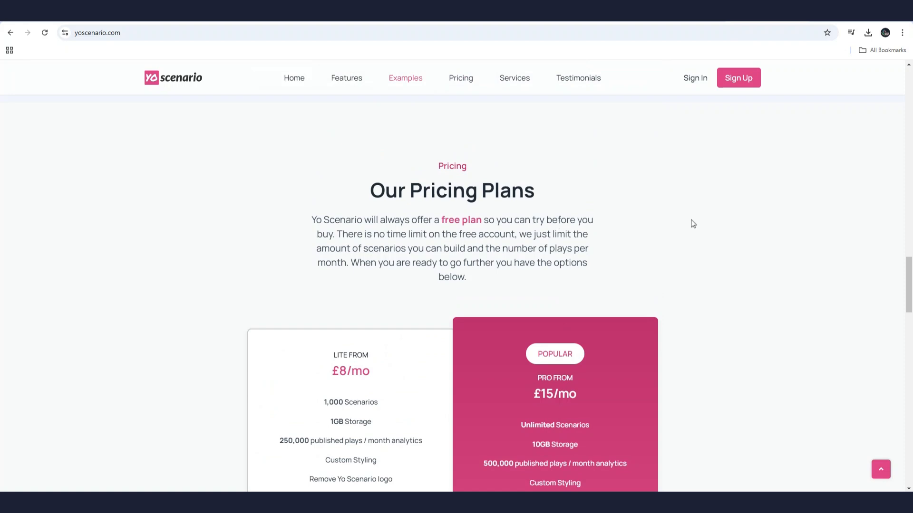
pyautogui.scroll(3, 690, 223)
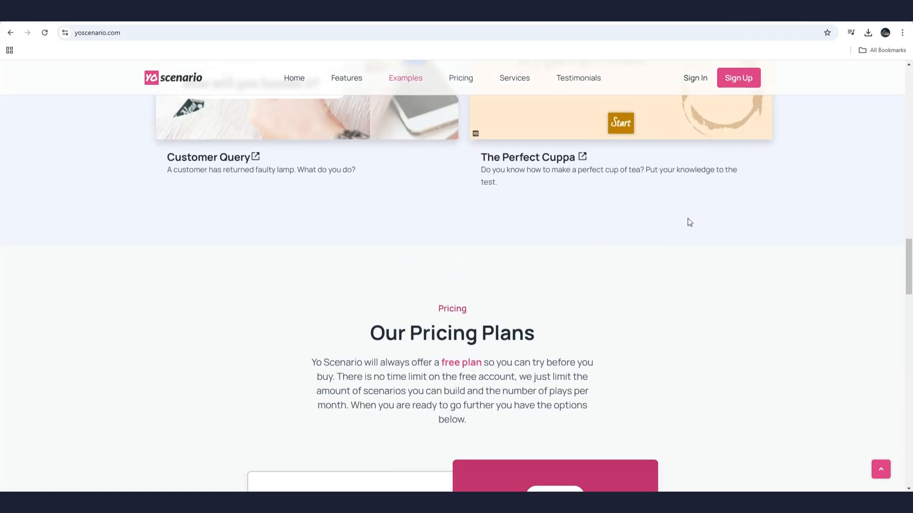
pyautogui.scroll(4, 689, 222)
pyautogui.scroll(2, 690, 220)
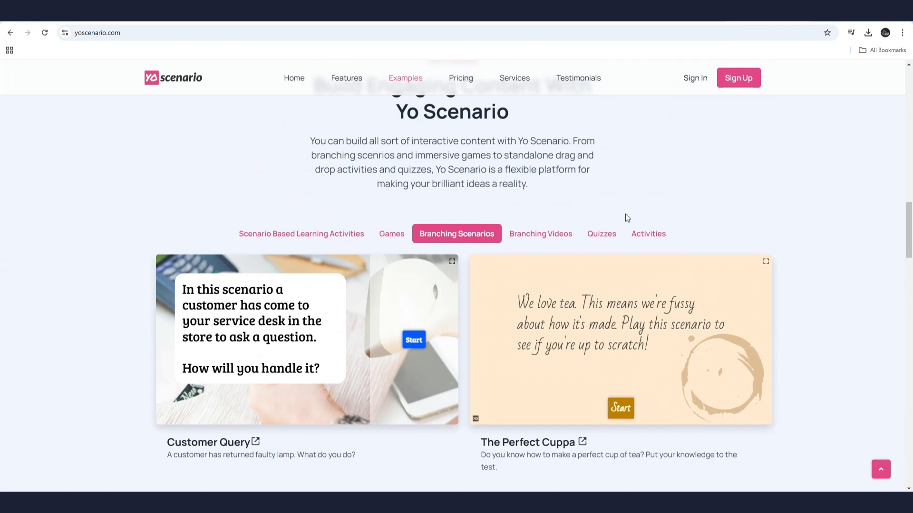
pyautogui.scroll(4, 627, 217)
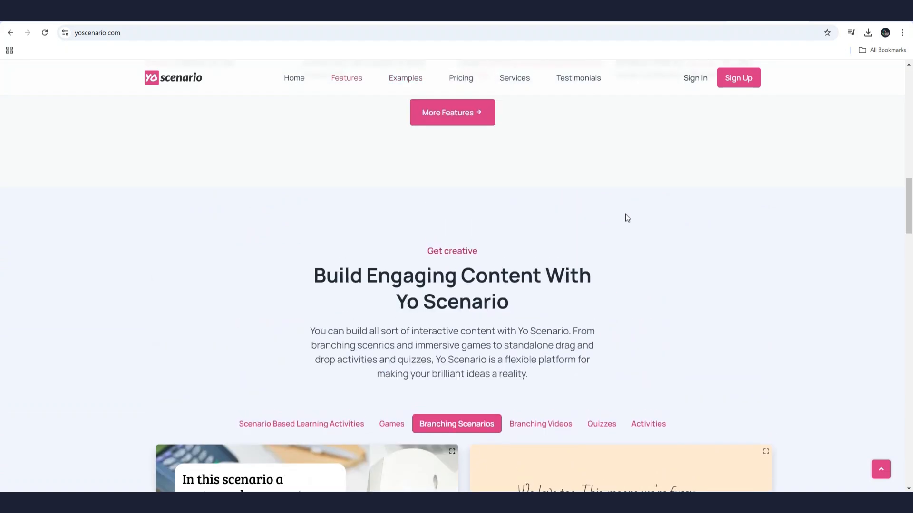
pyautogui.scroll(3, 627, 217)
pyautogui.scroll(3, 626, 215)
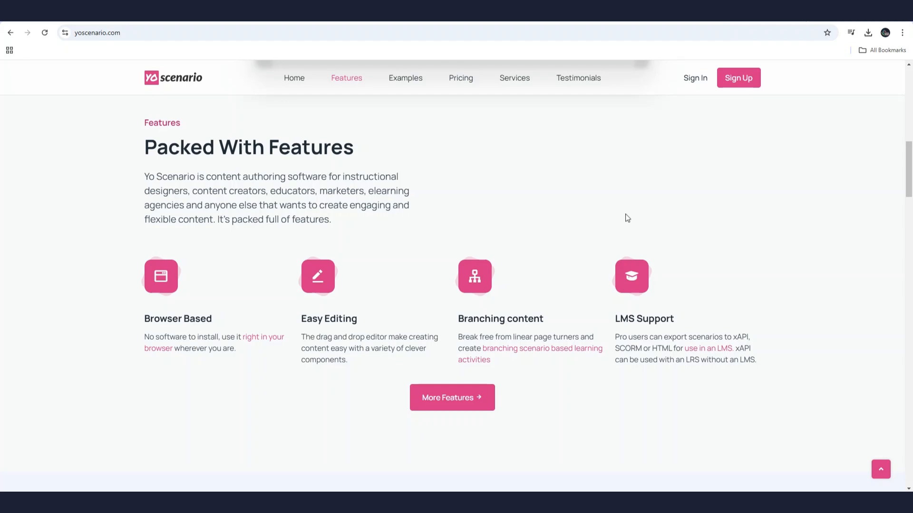
pyautogui.scroll(5, 626, 217)
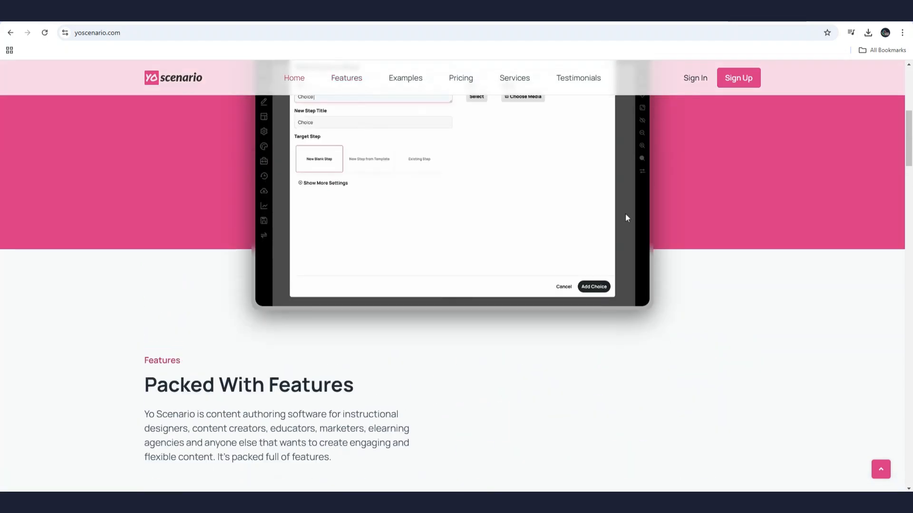
pyautogui.scroll(4, 625, 214)
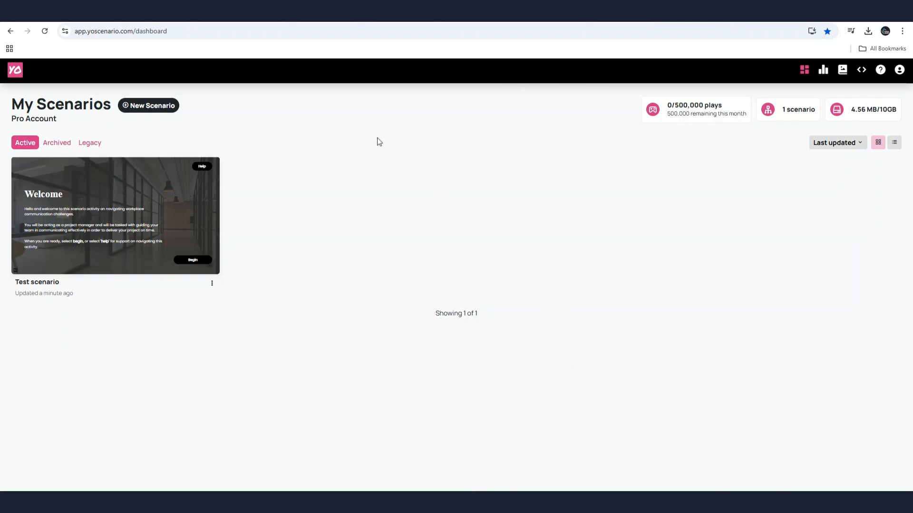
# View the scenario plays report for the current month and December, and return to the dashboard.
pyautogui.moveTo(171, 170)
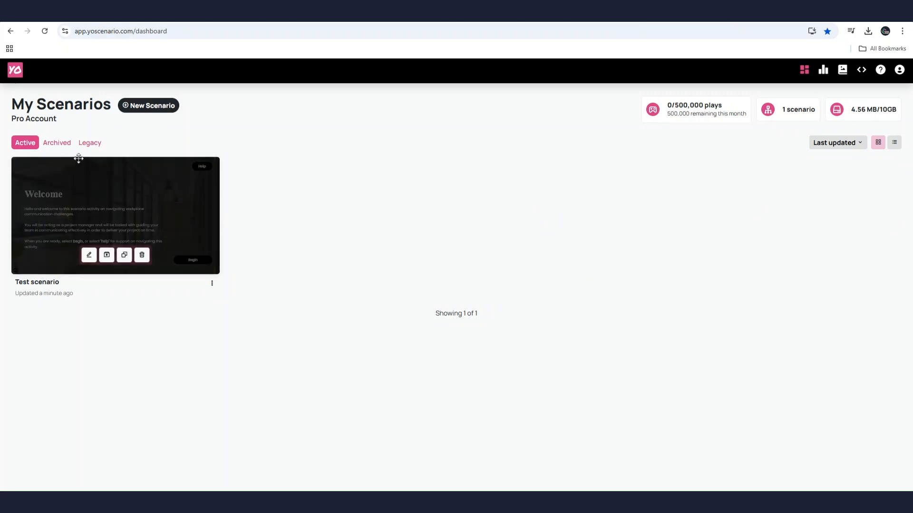
pyautogui.moveTo(145, 207)
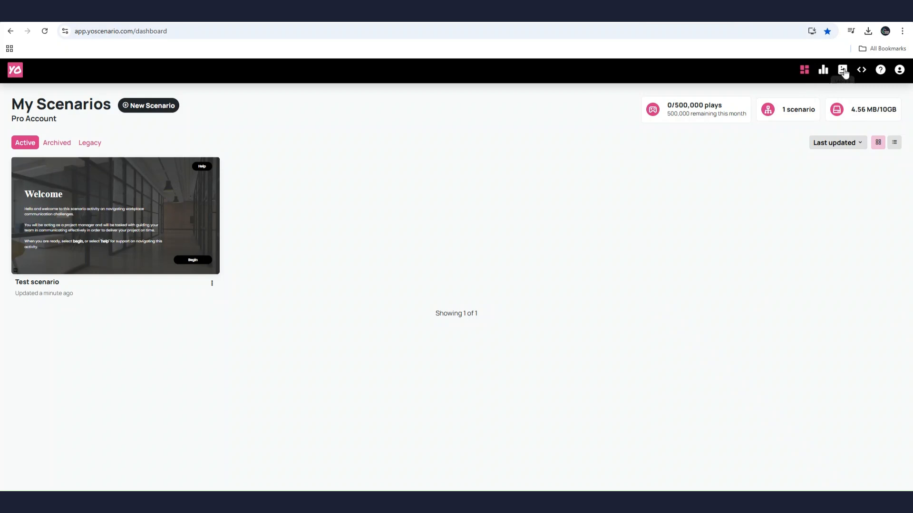
pyautogui.click(657, 115)
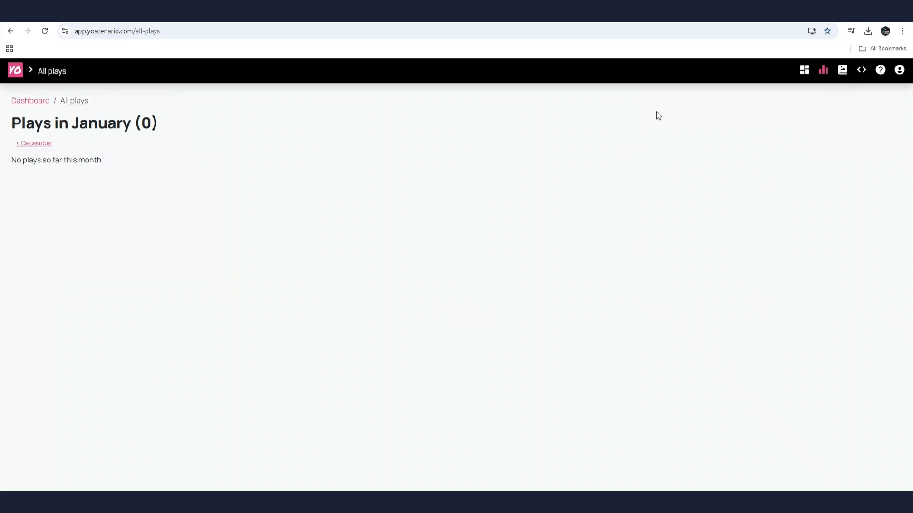
pyautogui.click(25, 144)
pyautogui.click(15, 101)
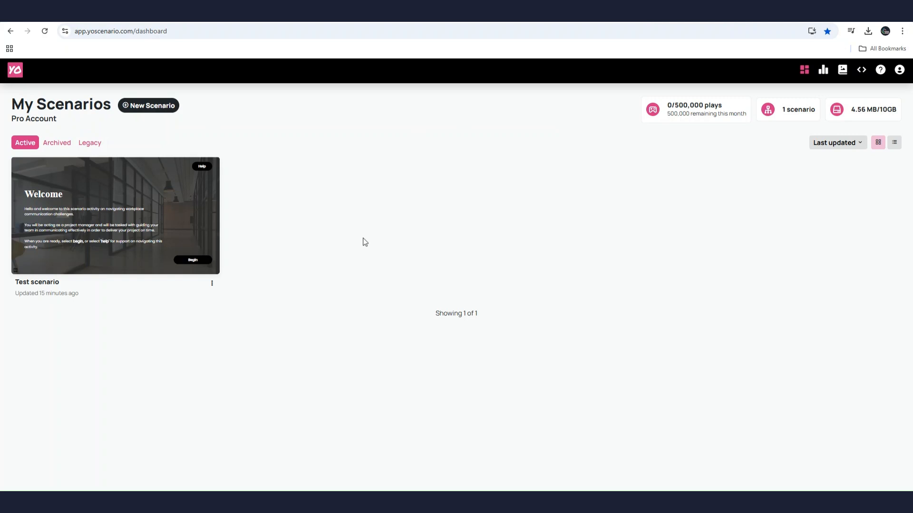
# Look into the Media Library from the dashboard and close it again.
pyautogui.click(842, 72)
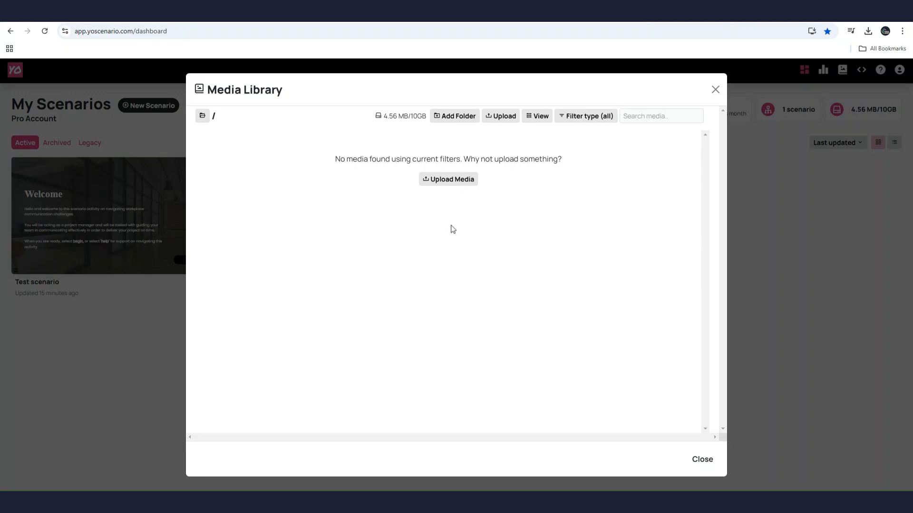
pyautogui.click(715, 89)
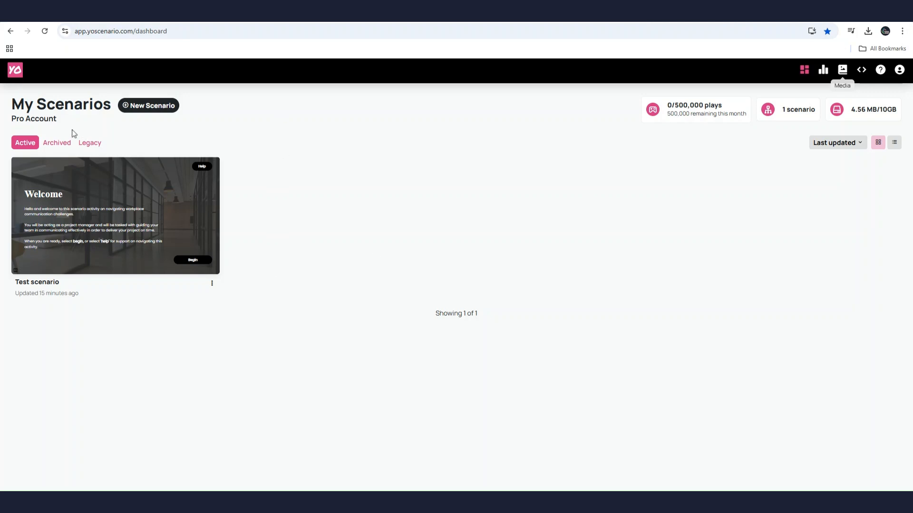
# Check the management options of Test scenario and open it for editing.
pyautogui.moveTo(51, 208)
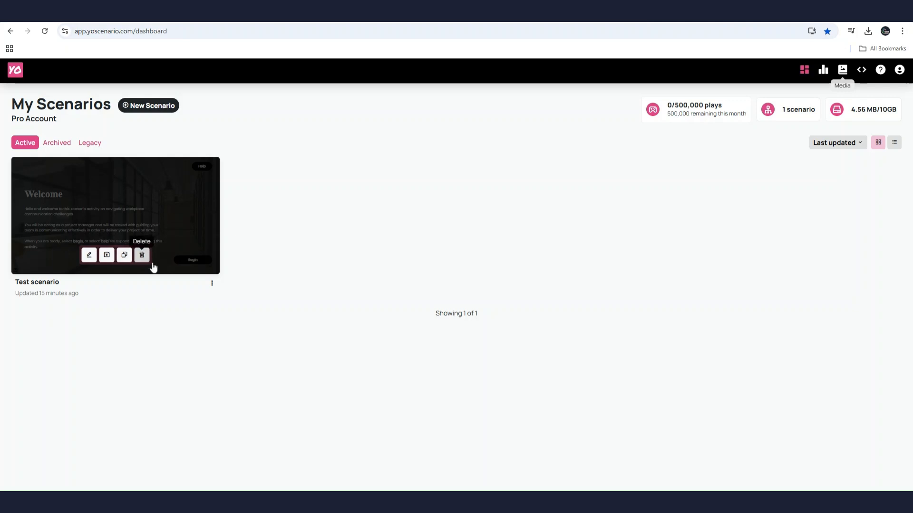
pyautogui.click(211, 284)
pyautogui.click(210, 285)
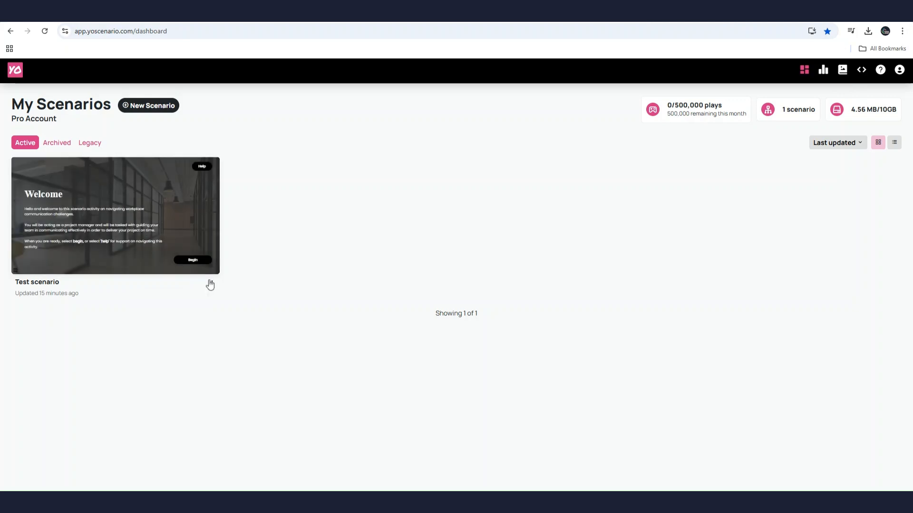
pyautogui.click(90, 255)
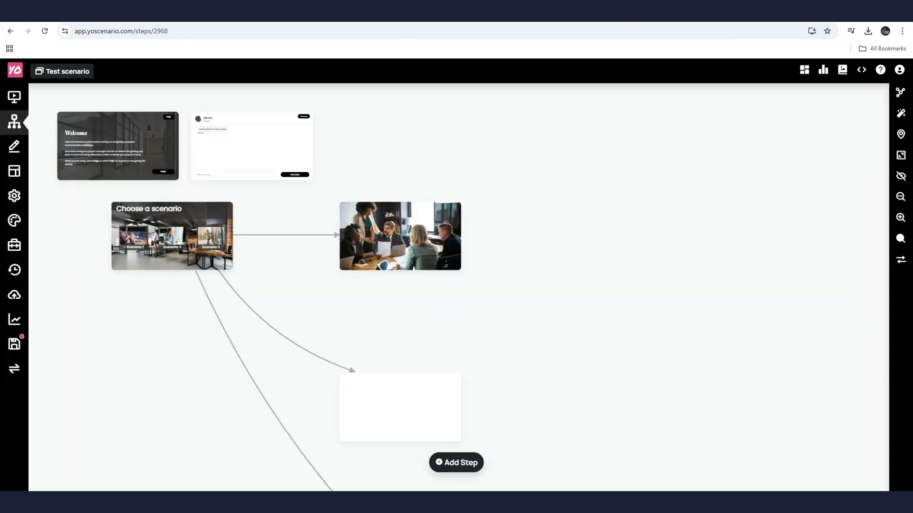
# Move the blank Scenario 2 step up to just below the meeting photo step, and shift the photo step slightly up and left.
pyautogui.moveTo(446, 387); pyautogui.dragTo(447, 309)
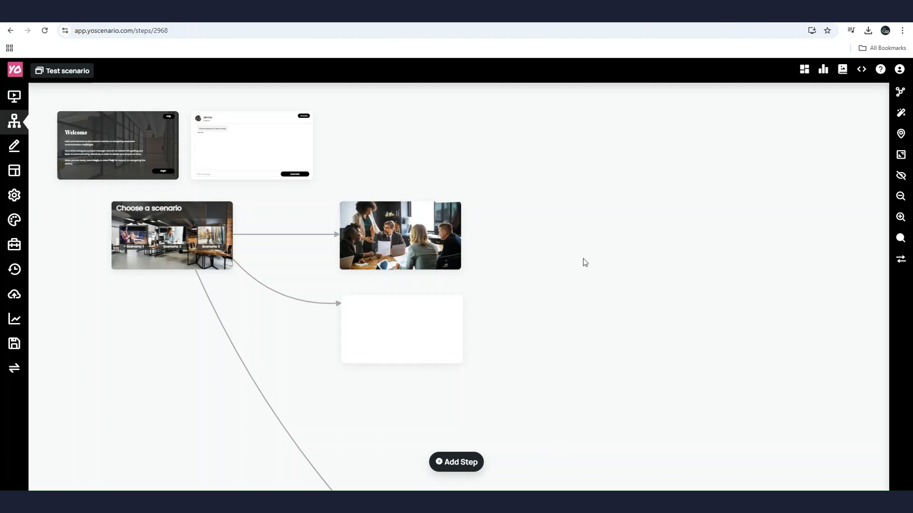
pyautogui.moveTo(231, 125)
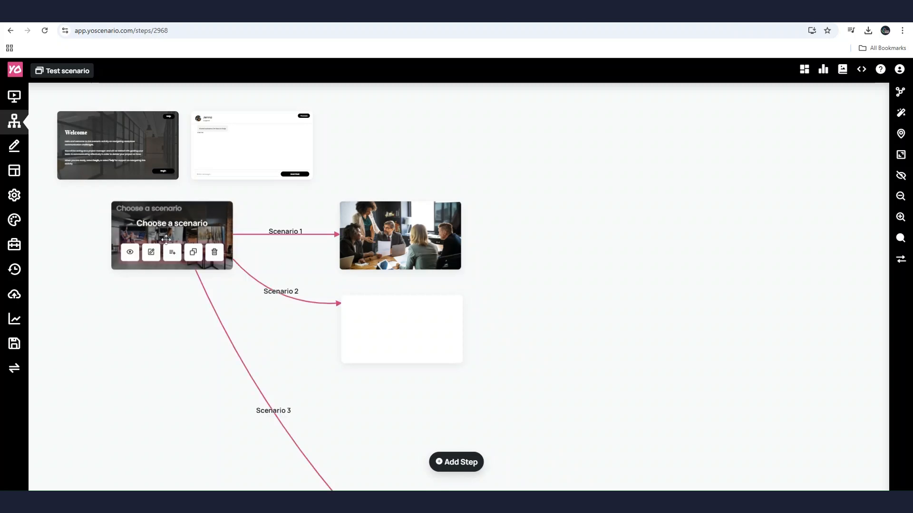
pyautogui.scroll(-2, 400, 283)
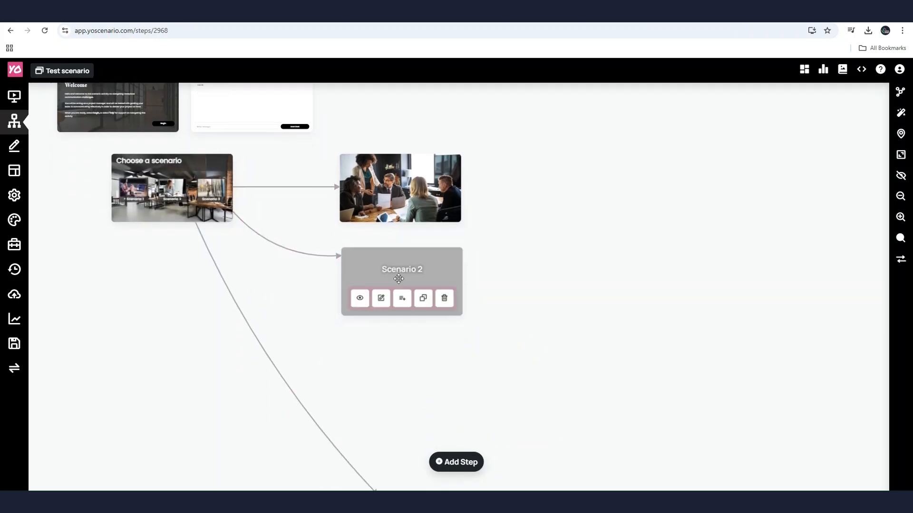
pyautogui.scroll(2, 270, 307)
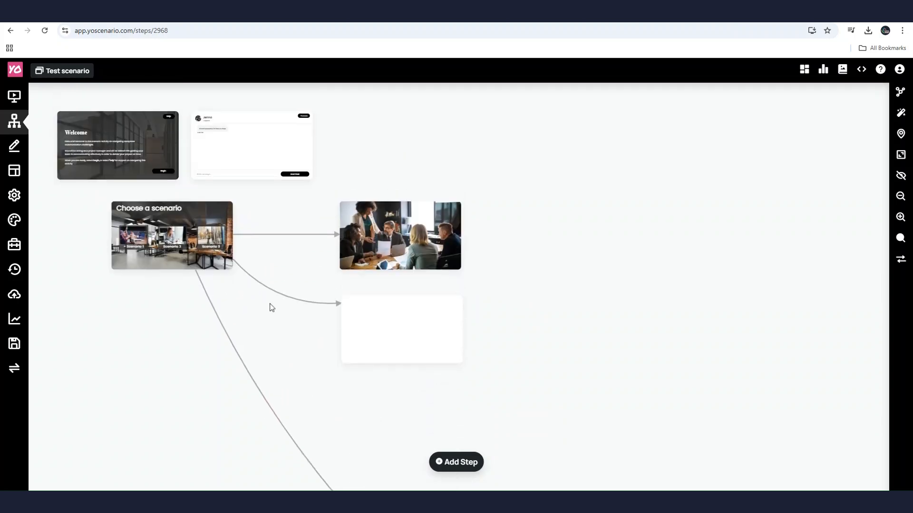
pyautogui.moveTo(398, 222)
pyautogui.mouseDown()
pyautogui.moveTo(435, 316)
pyautogui.moveTo(402, 192)
pyautogui.moveTo(422, 207)
pyautogui.moveTo(395, 206)
pyautogui.mouseUp()
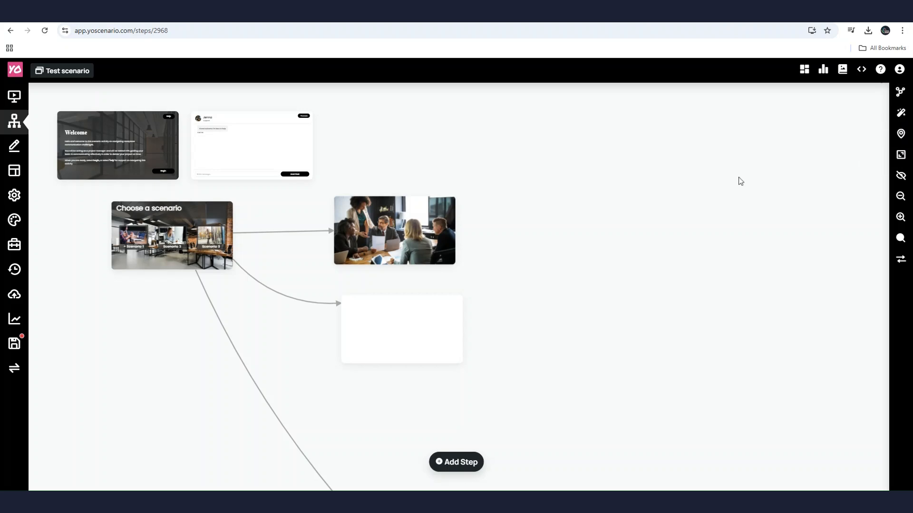
# Switch the scenario's step map to the List view.
pyautogui.click(900, 154)
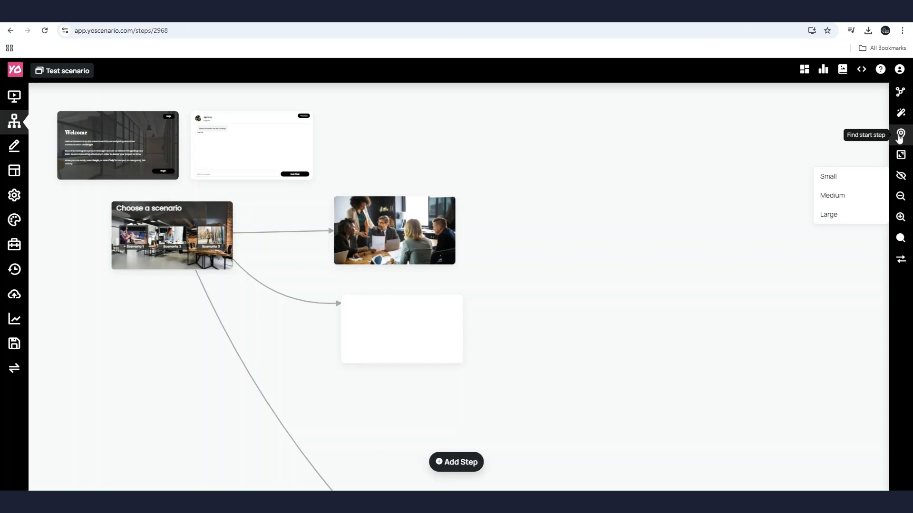
pyautogui.click(899, 93)
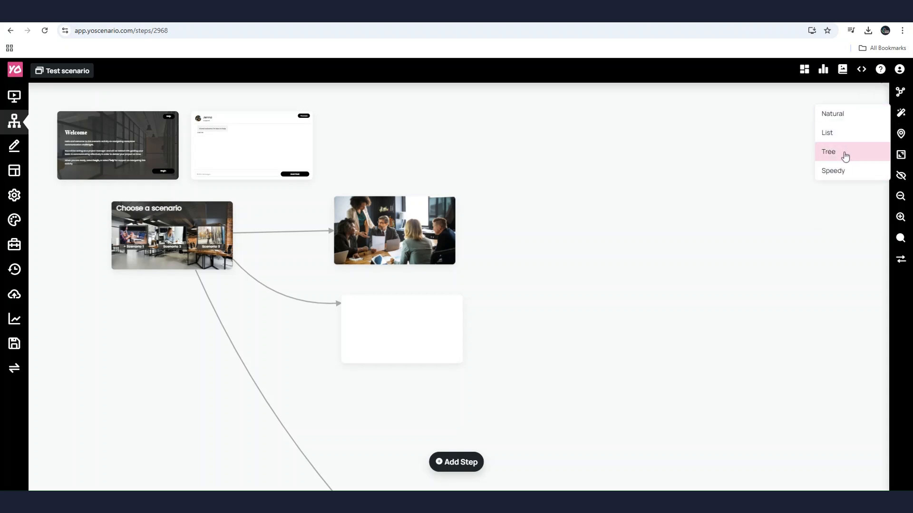
pyautogui.click(839, 134)
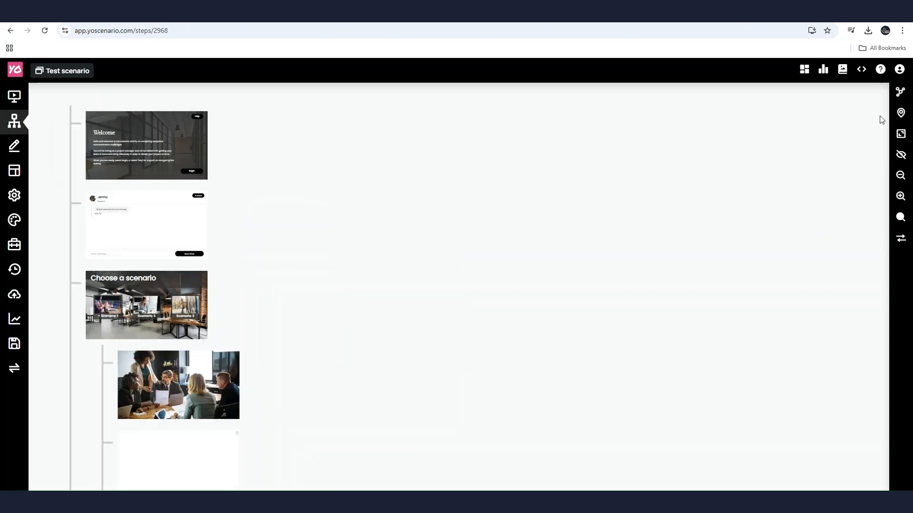
# Switch the scenario's step map to the Natural view, with a look at the Tree view in between.
pyautogui.click(900, 93)
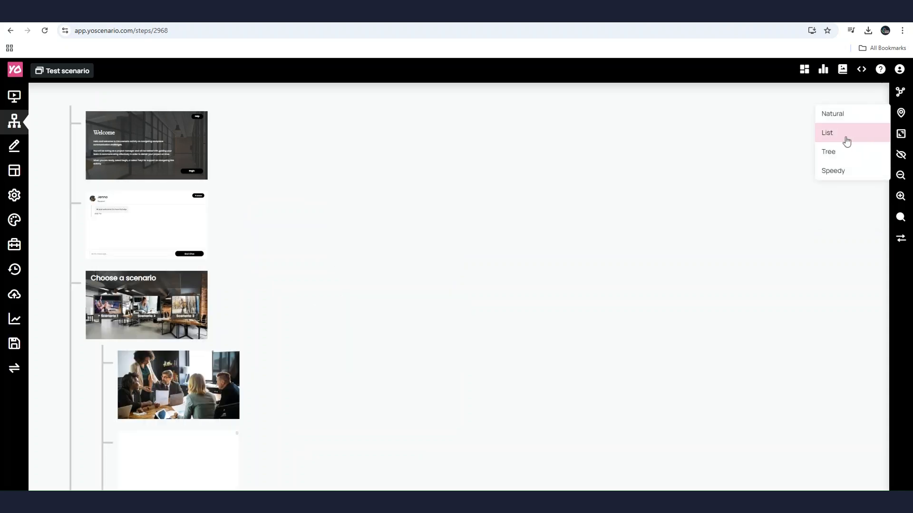
pyautogui.click(843, 114)
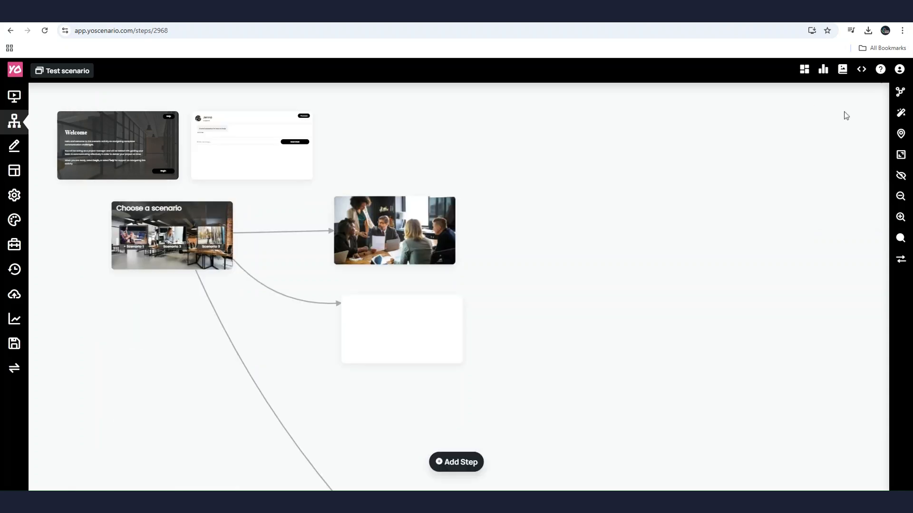
pyautogui.click(900, 92)
pyautogui.click(827, 149)
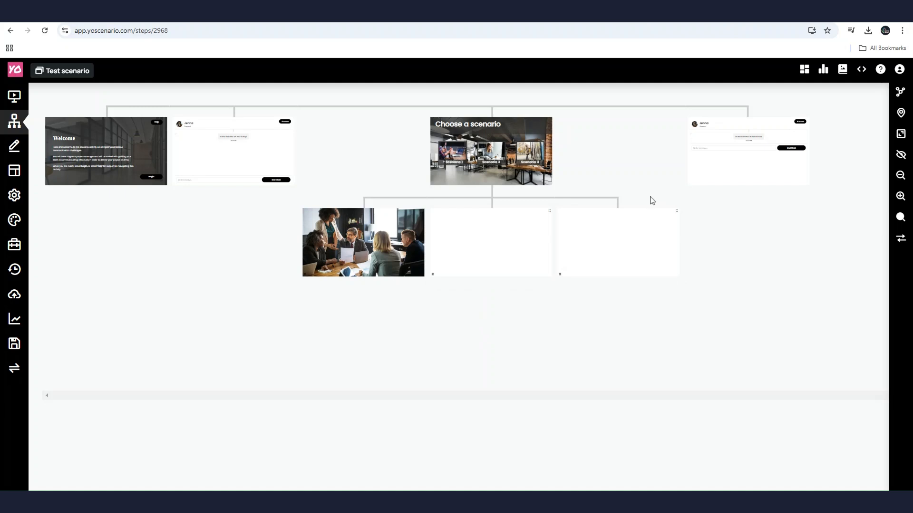
pyautogui.click(900, 91)
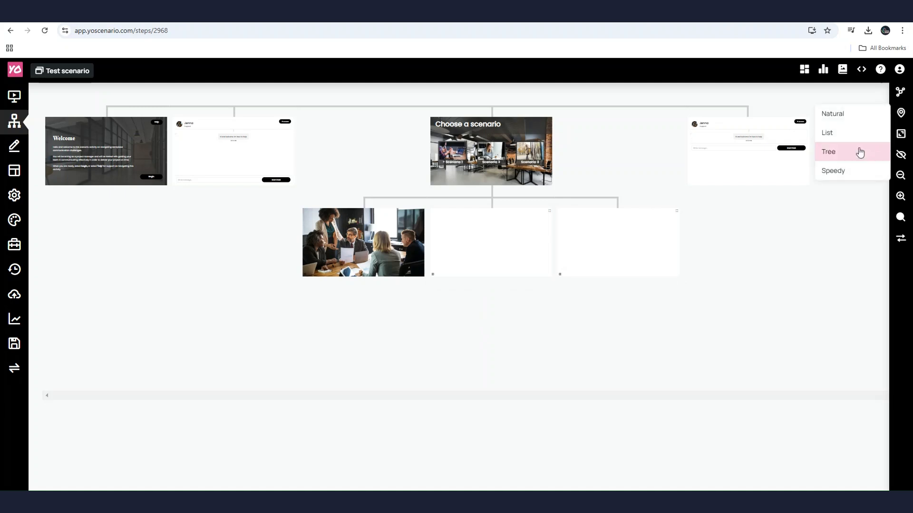
pyautogui.click(833, 115)
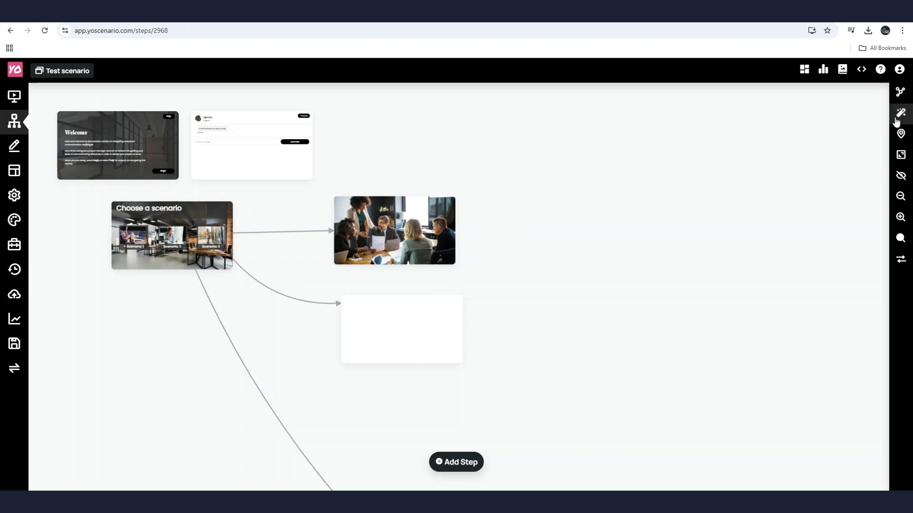
# Compare the Tree view of the step map with the Natural view, ending in the Natural view.
pyautogui.click(899, 92)
pyautogui.click(842, 150)
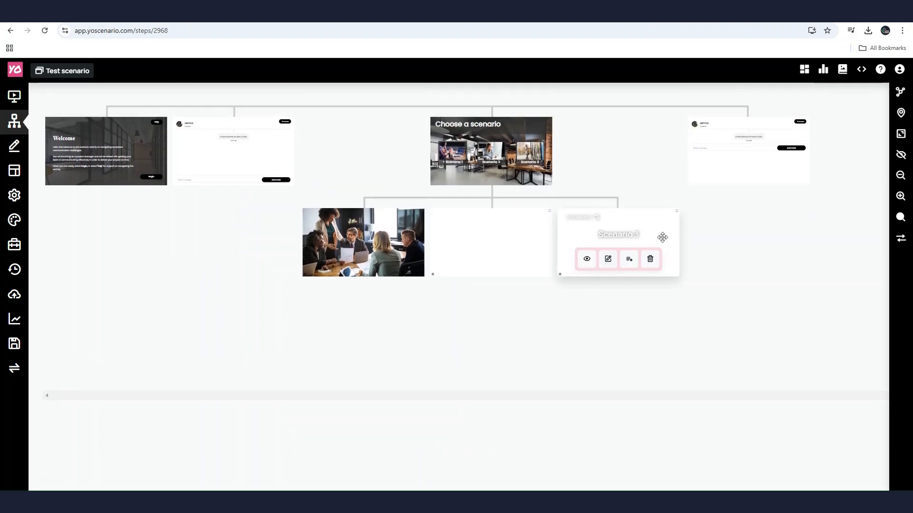
pyautogui.click(900, 94)
pyautogui.click(835, 116)
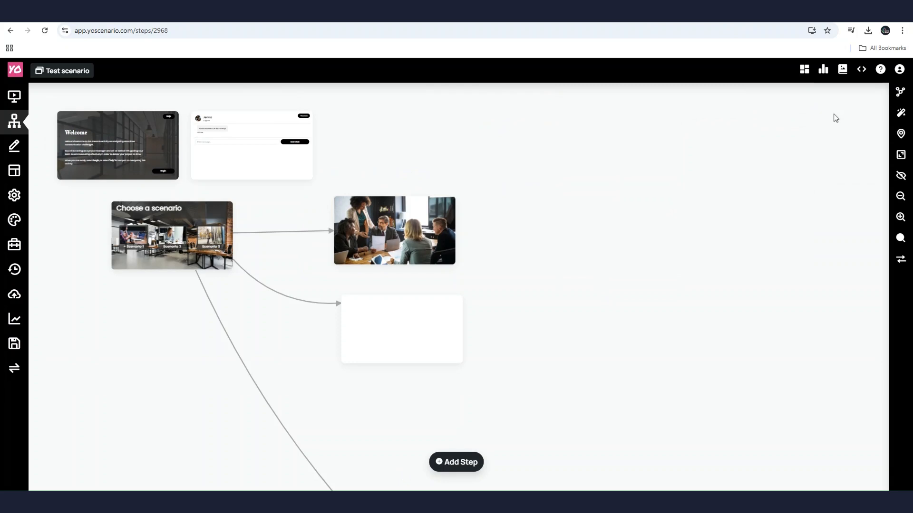
pyautogui.click(900, 91)
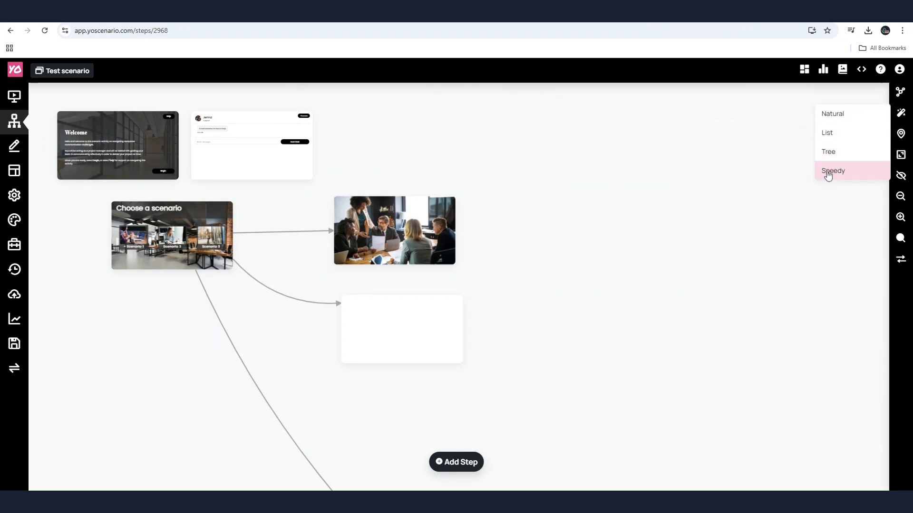
pyautogui.click(855, 155)
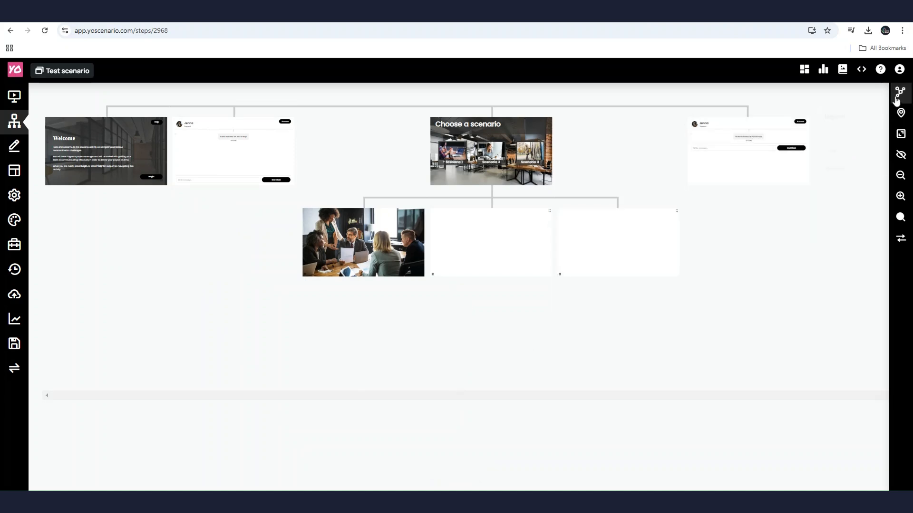
pyautogui.click(900, 91)
pyautogui.click(849, 115)
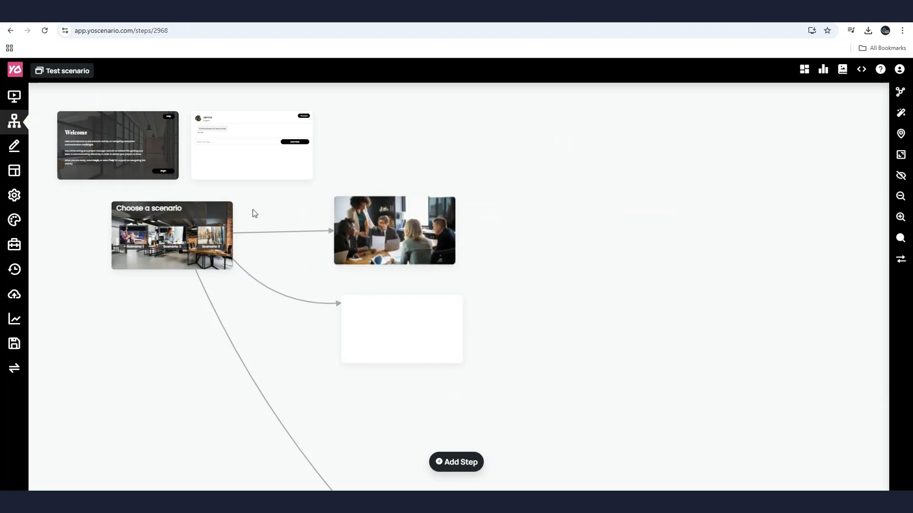
# Open the Introduction step for editing.
pyautogui.moveTo(84, 145)
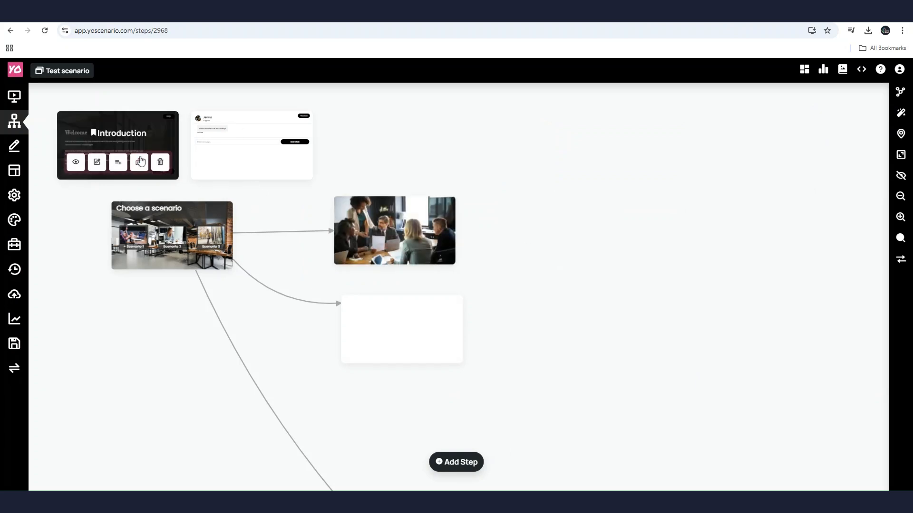
pyautogui.click(97, 164)
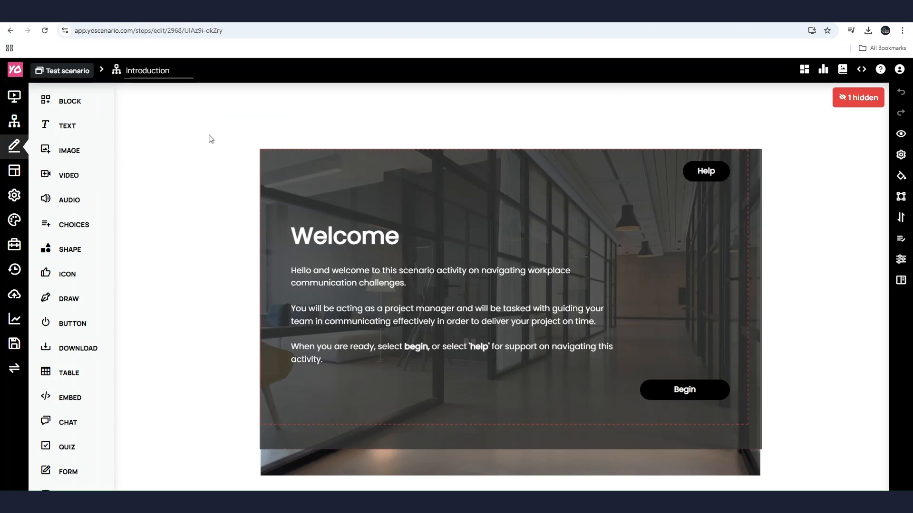
# Shift the dark overlay shape down and back up to x 0, y 0, and check the Welcome heading's settings.
pyautogui.click(275, 156)
pyautogui.moveTo(277, 164); pyautogui.dragTo(278, 176)
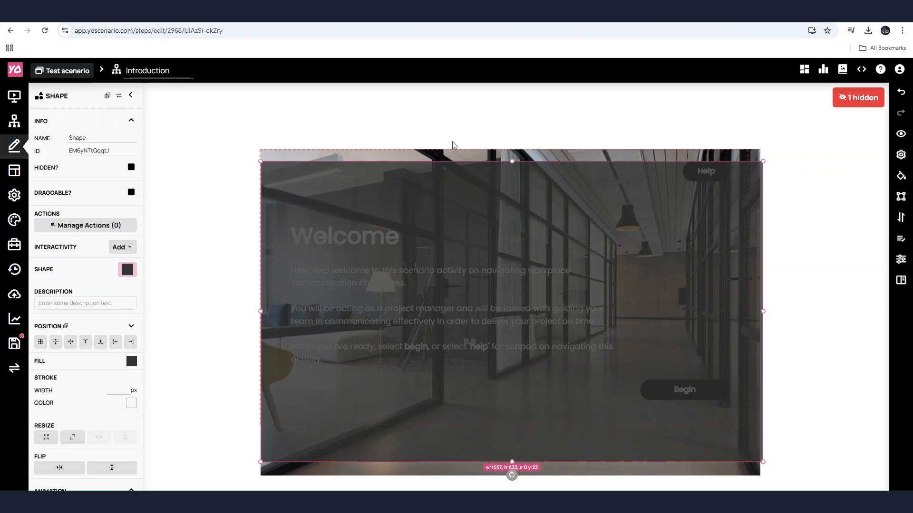
pyautogui.moveTo(285, 176); pyautogui.dragTo(280, 159)
pyautogui.click(231, 131)
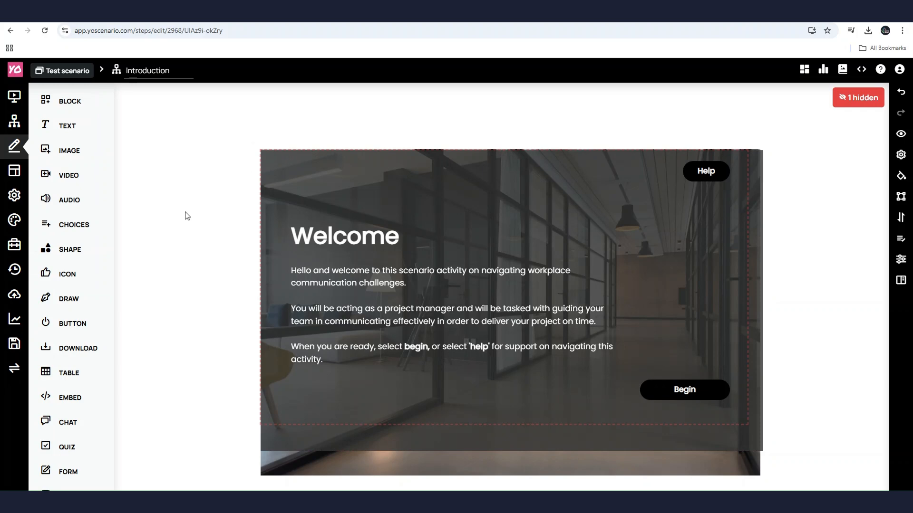
pyautogui.click(332, 241)
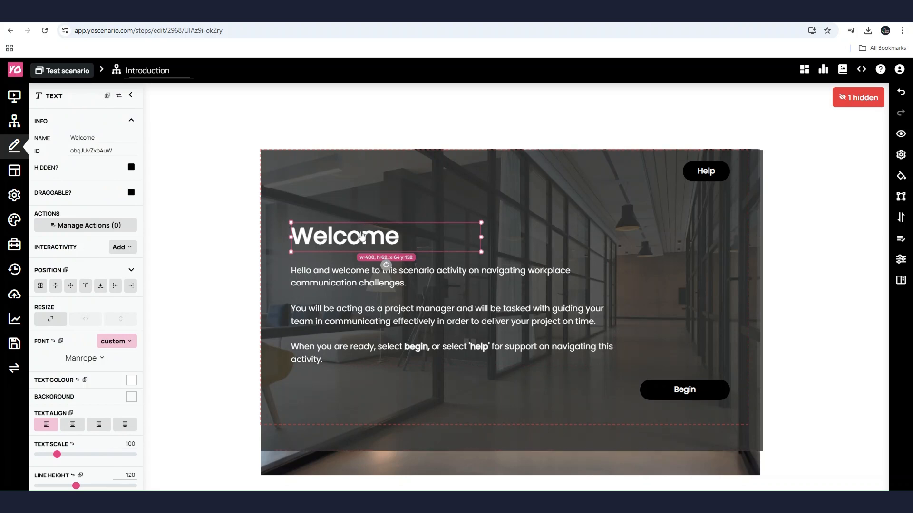
pyautogui.click(233, 179)
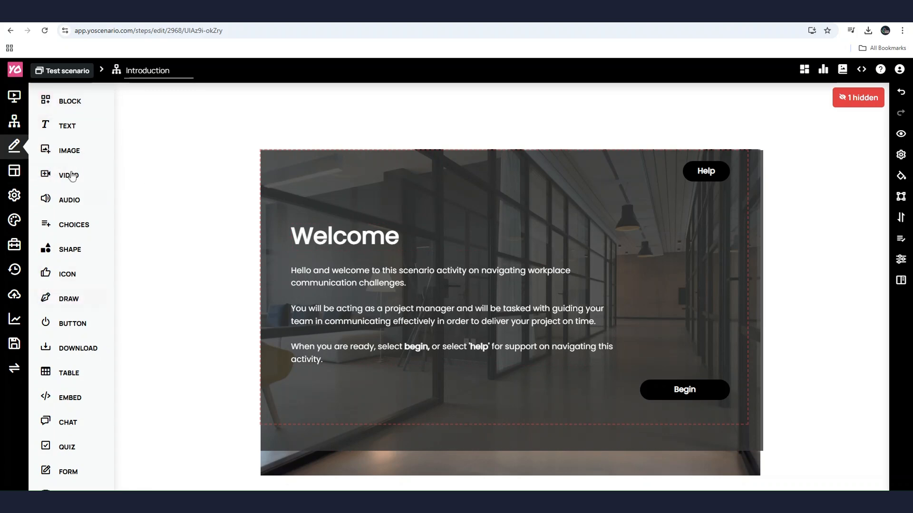
# Insert the photo of the woman at a computer from the Test scenario media folder and move it to about x 50, y 64.
pyautogui.click(70, 152)
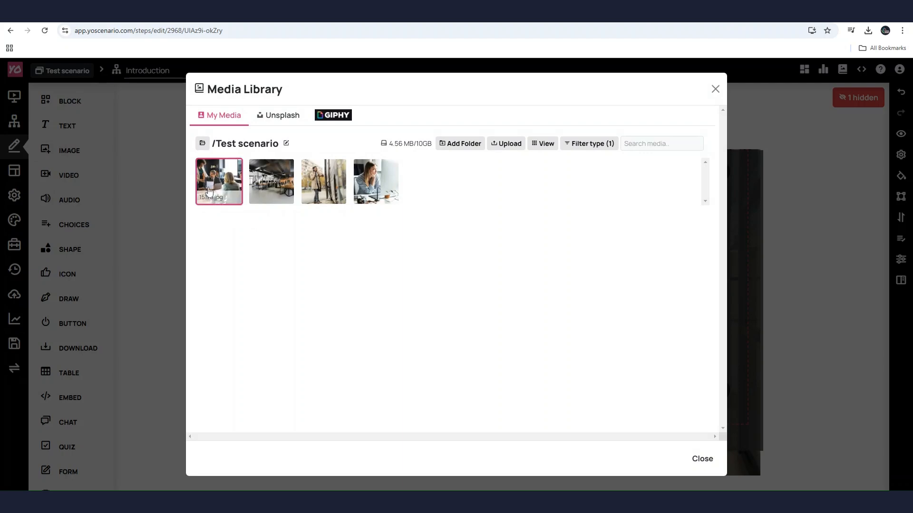
pyautogui.click(374, 190)
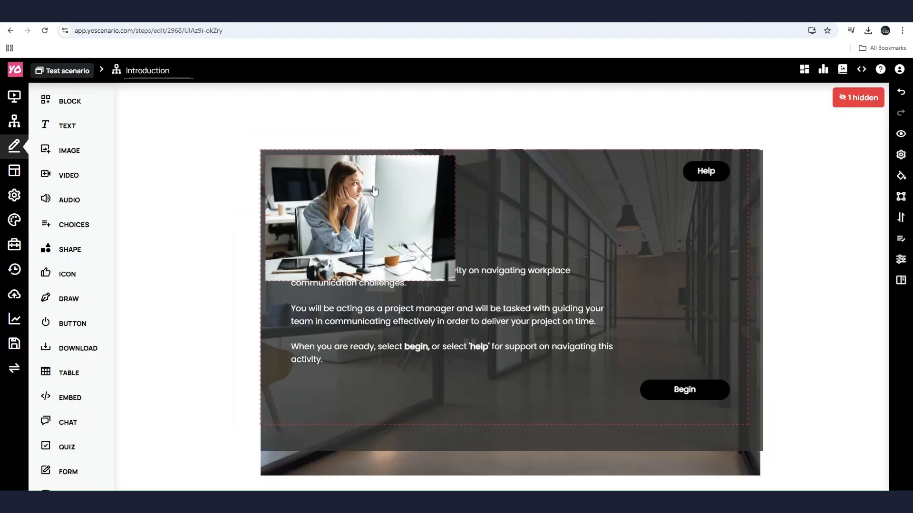
pyautogui.moveTo(354, 247); pyautogui.dragTo(377, 244)
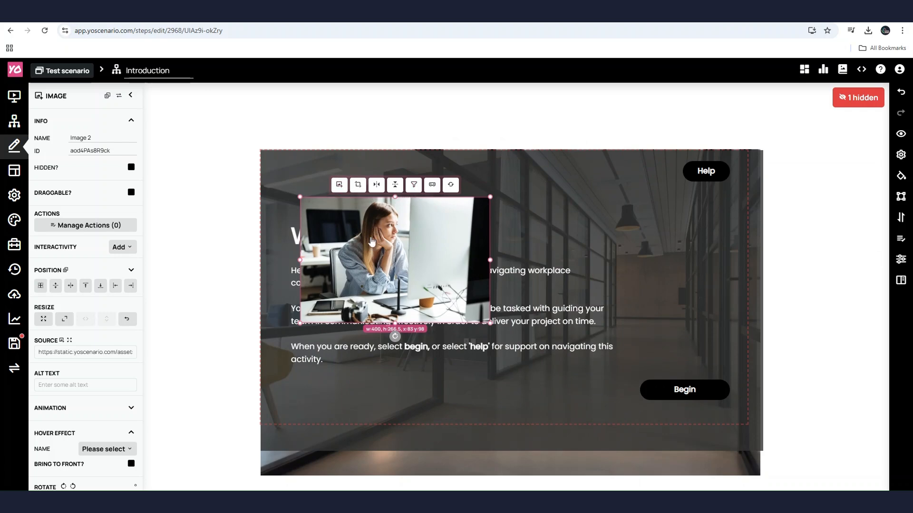
pyautogui.moveTo(361, 246); pyautogui.dragTo(434, 280)
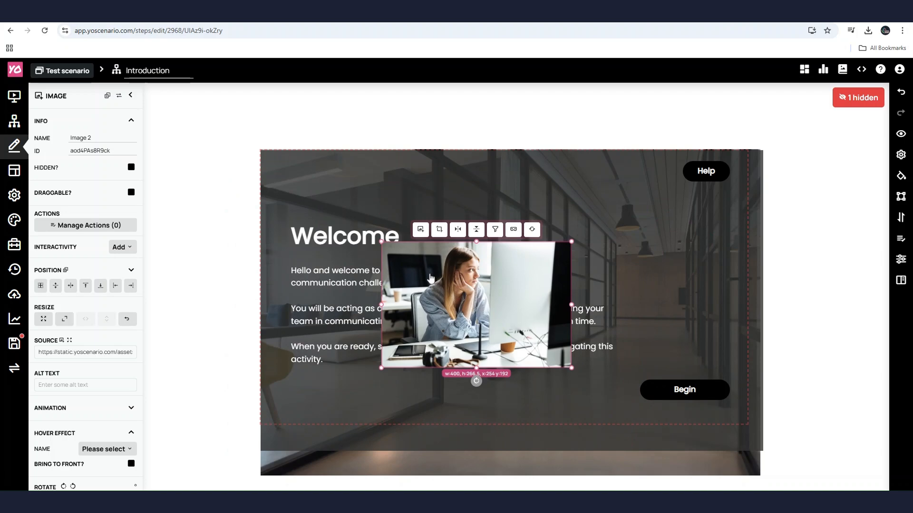
pyautogui.moveTo(430, 282); pyautogui.dragTo(527, 246)
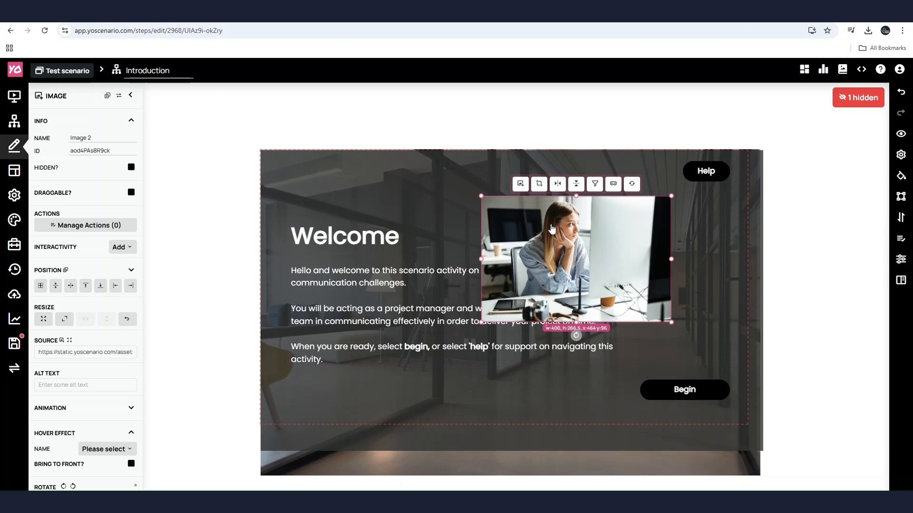
pyautogui.moveTo(551, 230); pyautogui.dragTo(346, 233)
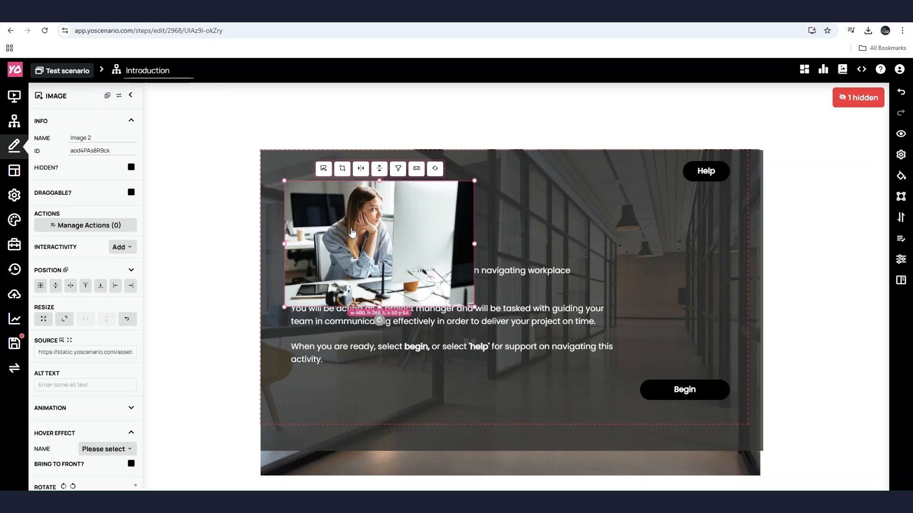
# Look through the inserted photo's settings, from position and resize options to layer and manage options.
pyautogui.scroll(-4, 52, 261)
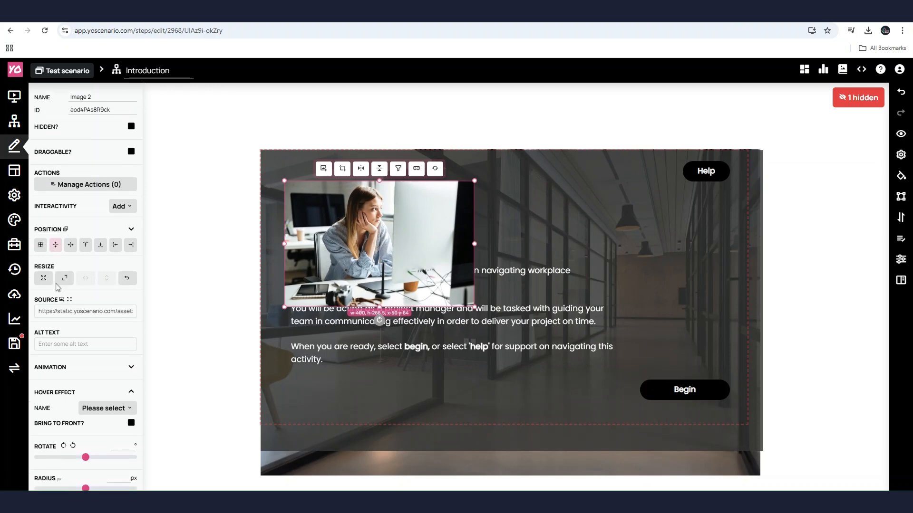
pyautogui.scroll(-4, 52, 240)
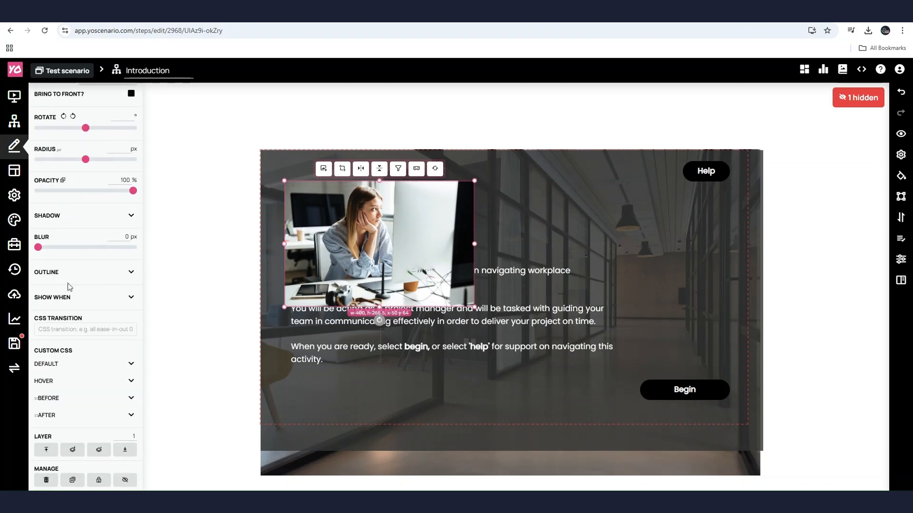
pyautogui.scroll(10, 69, 286)
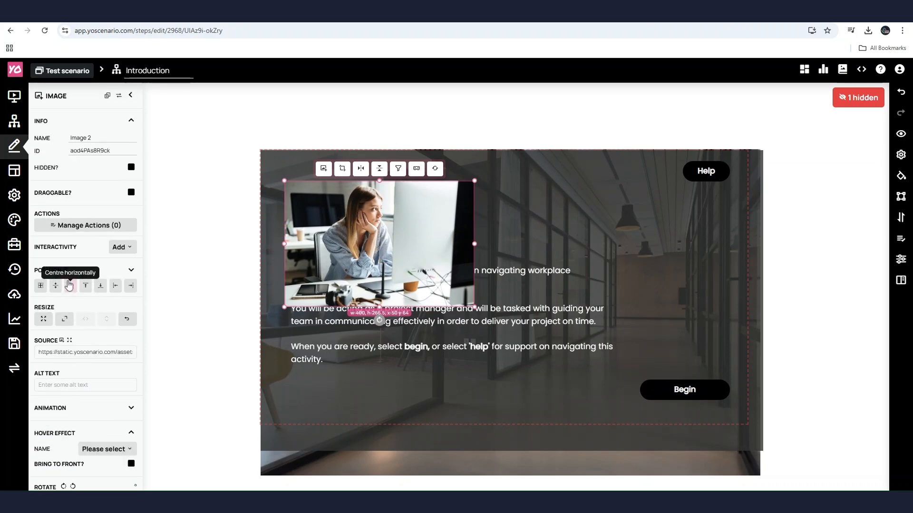
pyautogui.scroll(-7, 69, 285)
pyautogui.scroll(-1, 70, 284)
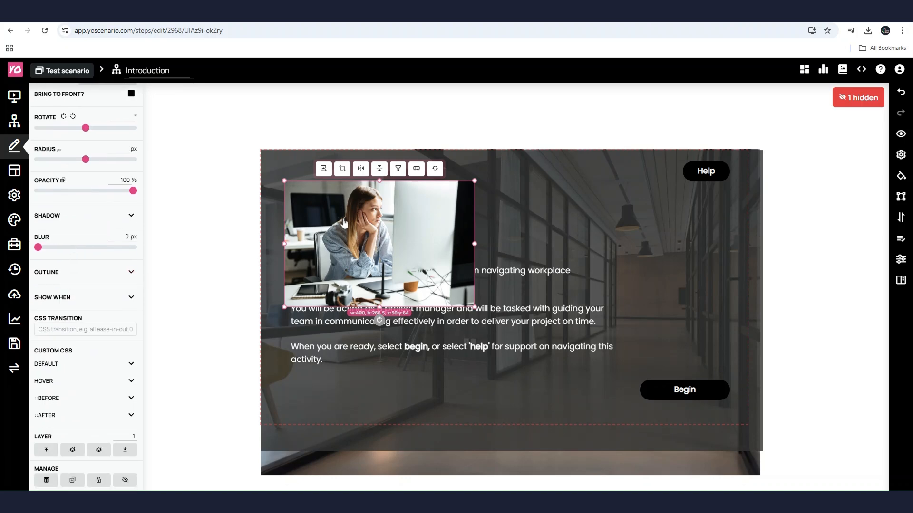
# Shift the inserted photo slightly down and right, and delete it from the Introduction step.
pyautogui.moveTo(342, 216); pyautogui.dragTo(349, 227)
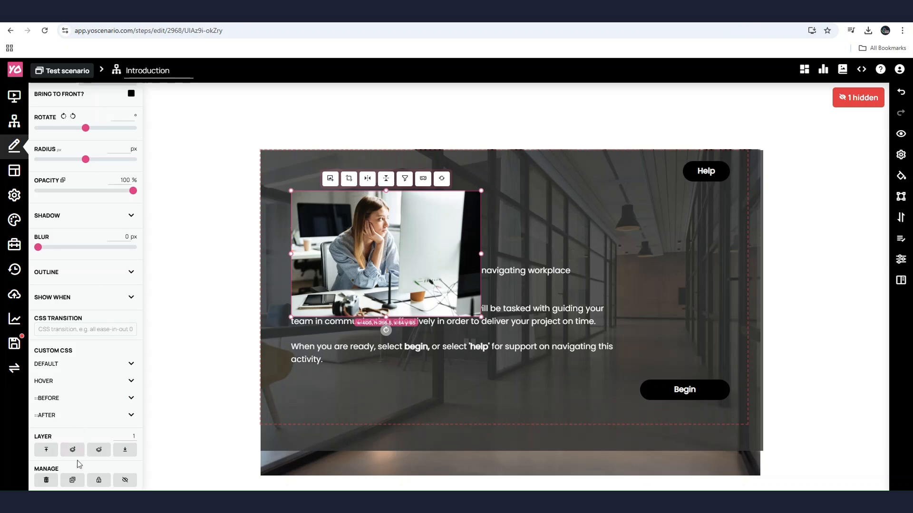
pyautogui.click(45, 481)
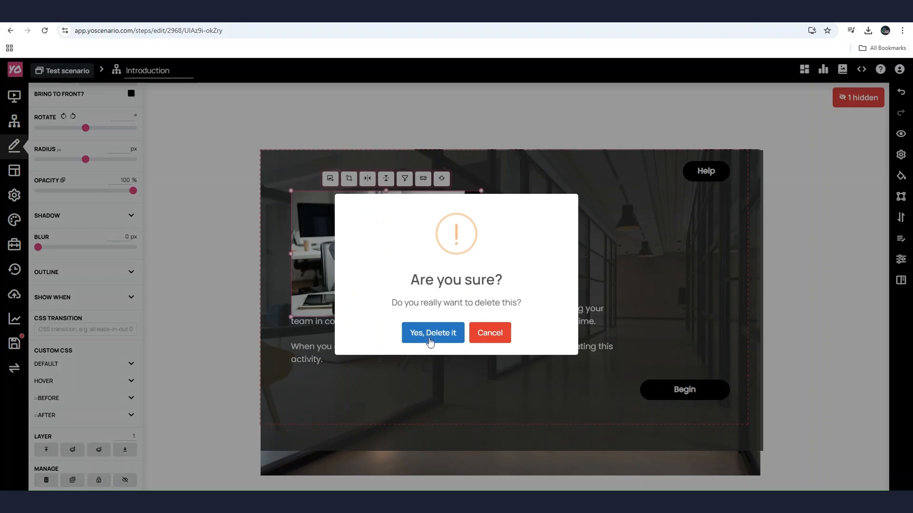
pyautogui.click(429, 340)
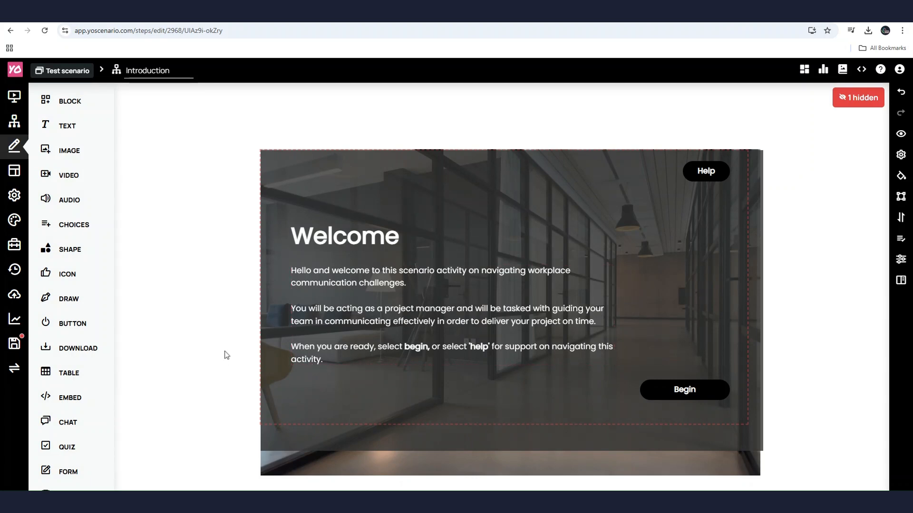
# Check the dark overlay shape's settings and look through the list of elements available for the step.
pyautogui.click(332, 186)
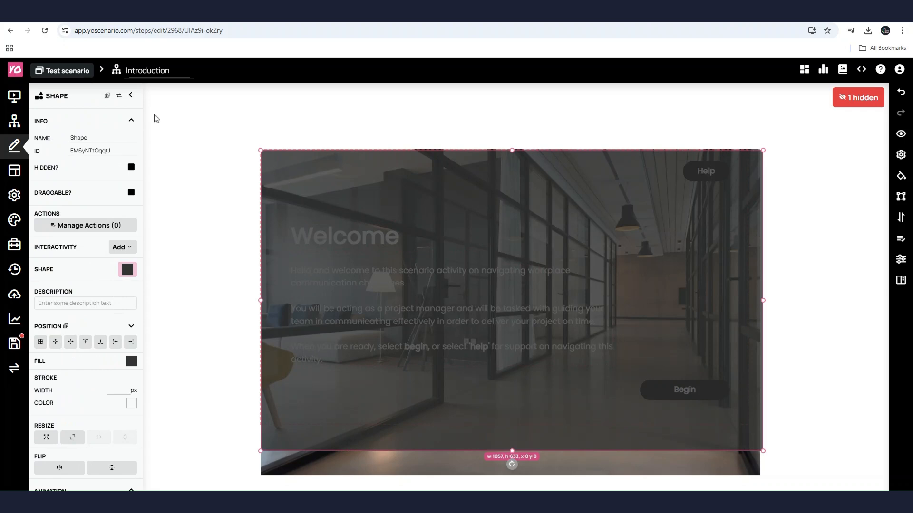
pyautogui.click(268, 115)
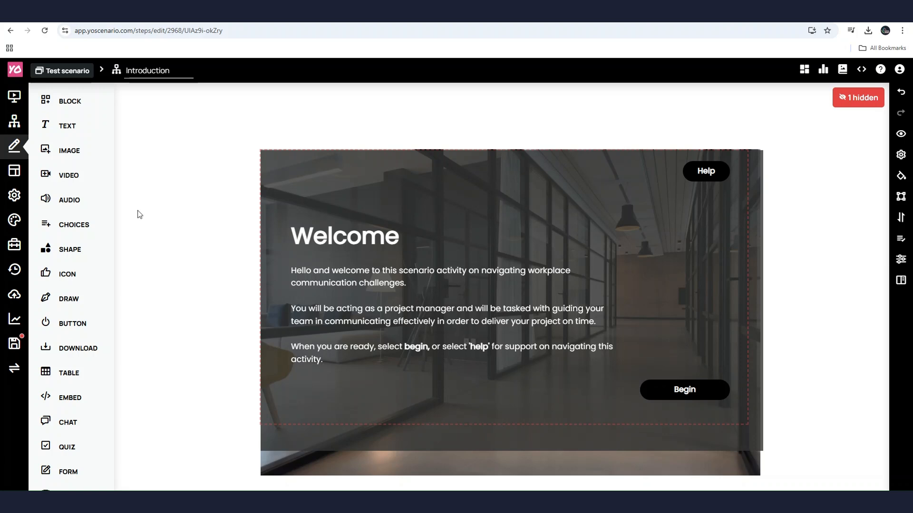
pyautogui.scroll(-3, 97, 219)
pyautogui.scroll(3, 98, 221)
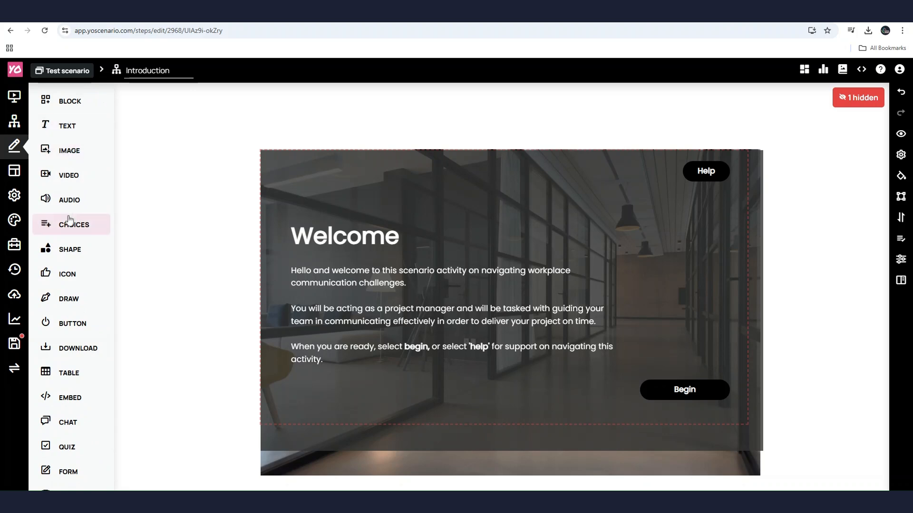
# Add a text box above the Welcome heading at about x 312, y 36, and look through its formatting settings.
pyautogui.click(68, 125)
pyautogui.moveTo(448, 245); pyautogui.dragTo(445, 176)
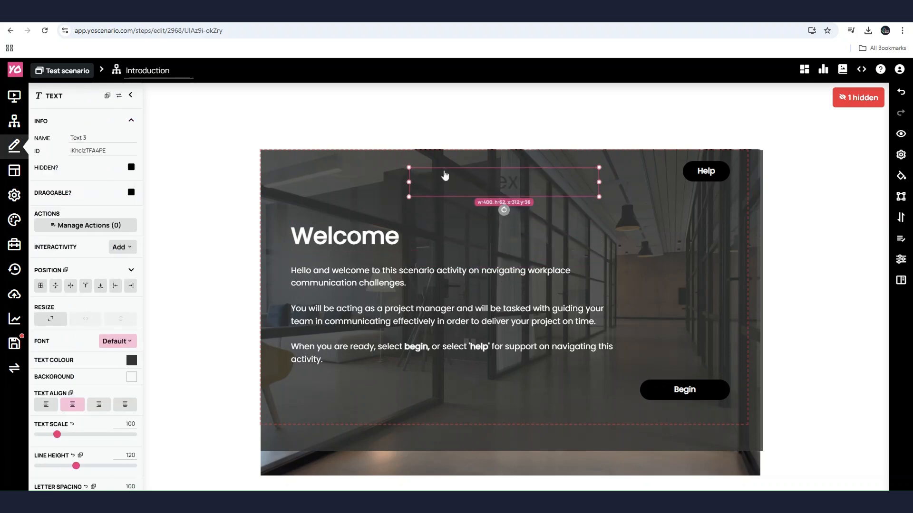
pyautogui.scroll(-2, 88, 237)
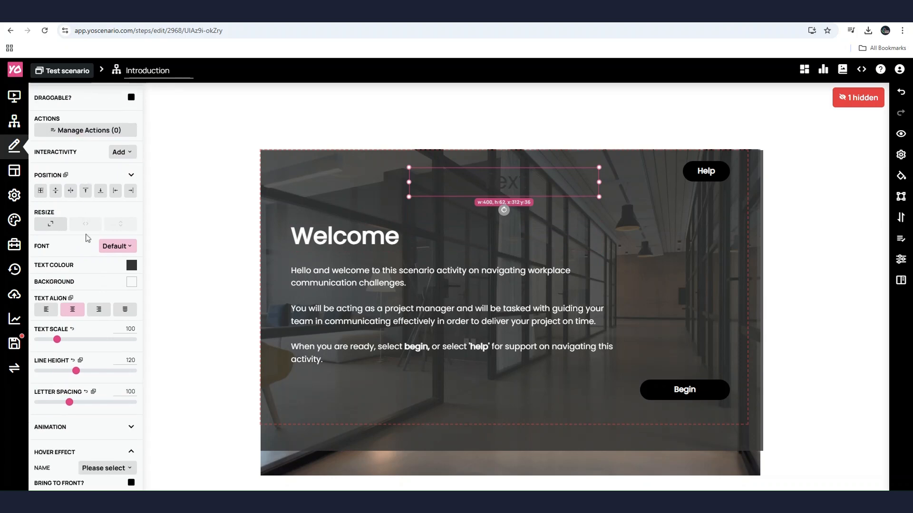
pyautogui.scroll(-3, 87, 264)
pyautogui.scroll(3, 87, 263)
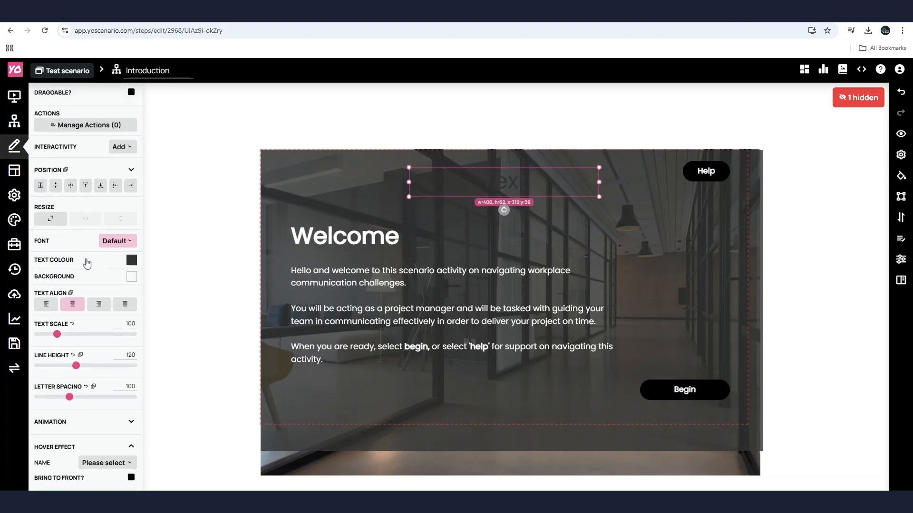
# Check the new text box's draggable setting and the interactivity types that can be added to it.
pyautogui.scroll(2, 87, 264)
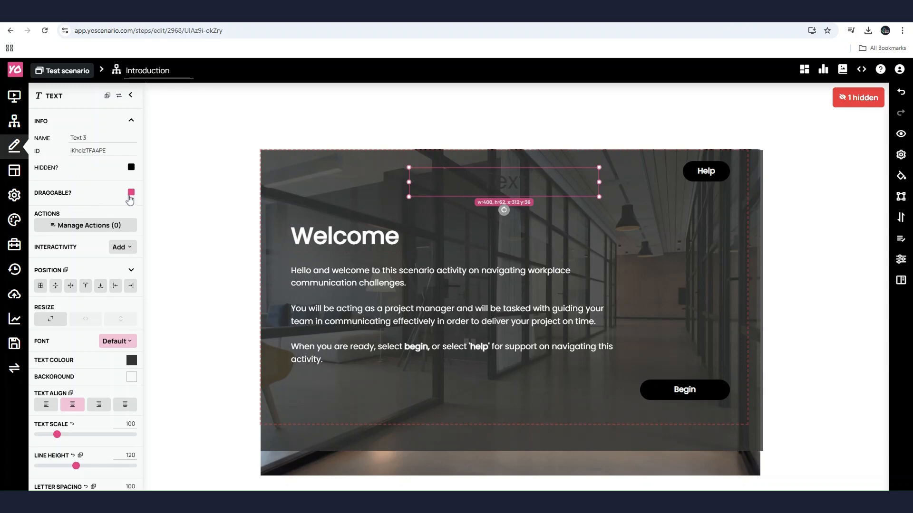
pyautogui.scroll(-1, 89, 275)
pyautogui.click(128, 203)
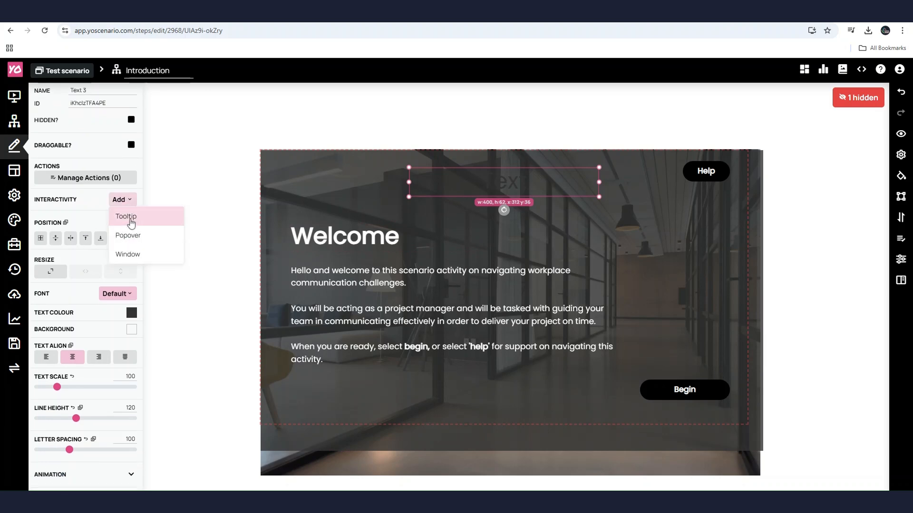
pyautogui.click(81, 211)
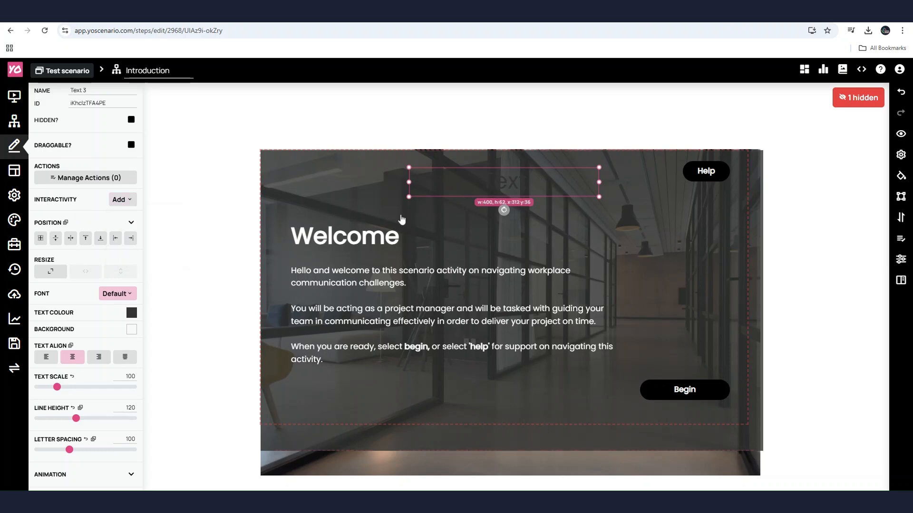
# Look through the entrance animations available for the text box, including the Attention seekers group.
pyautogui.scroll(-2, 86, 259)
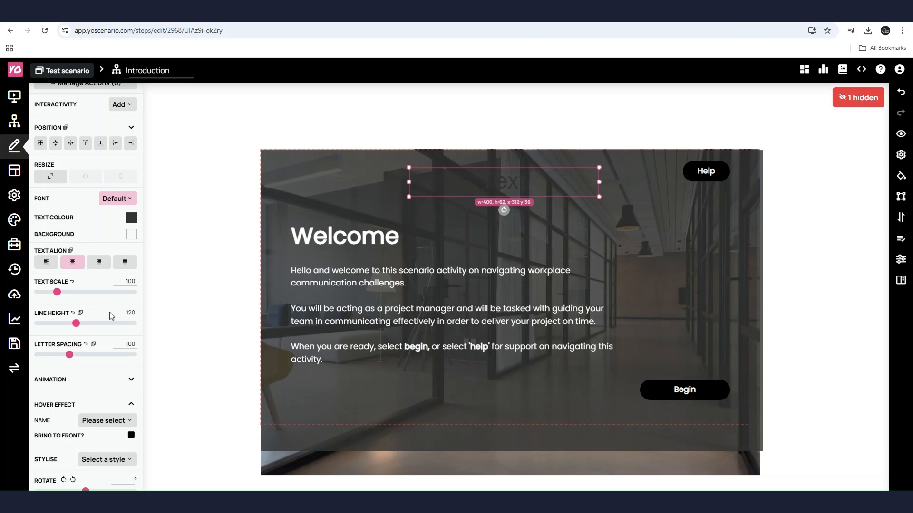
pyautogui.scroll(-4, 114, 294)
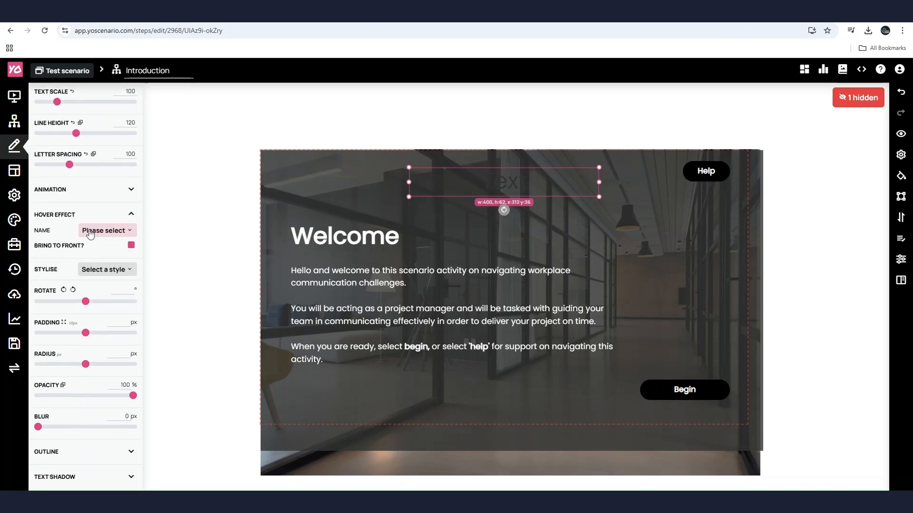
pyautogui.click(87, 194)
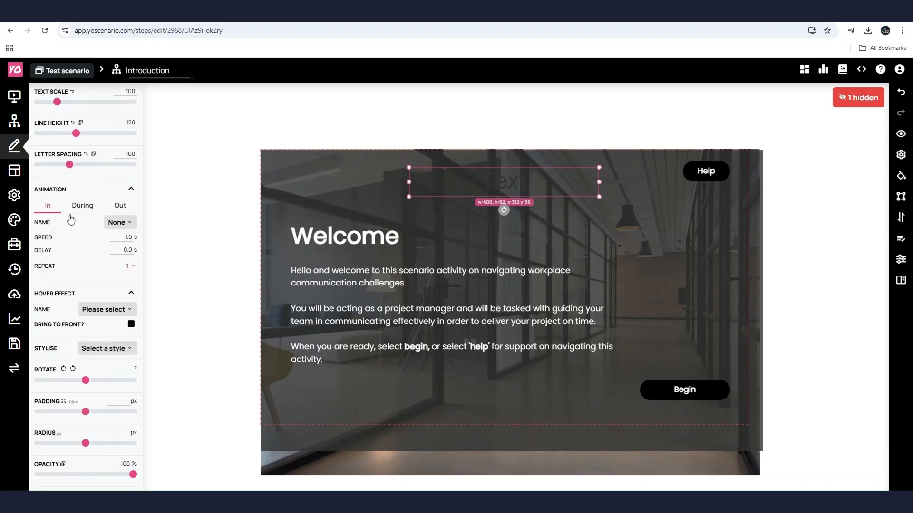
pyautogui.click(116, 223)
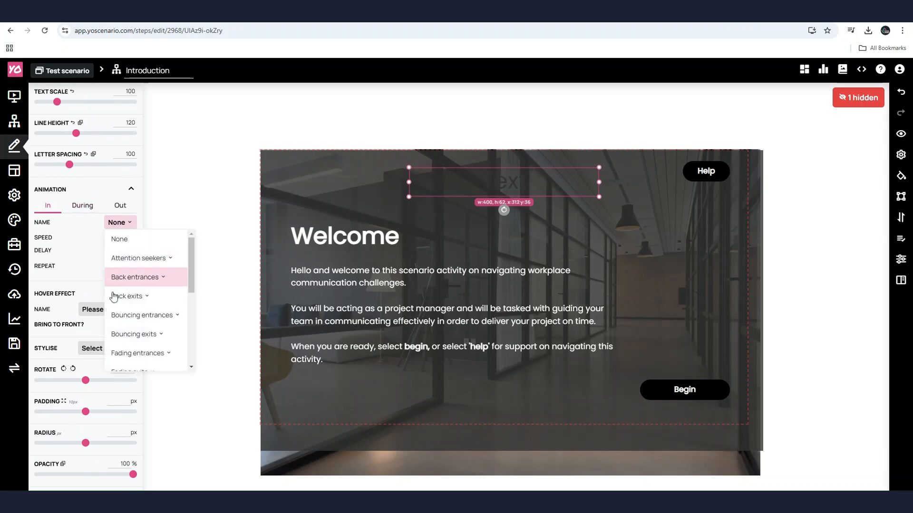
pyautogui.scroll(-6, 147, 266)
pyautogui.scroll(6, 155, 333)
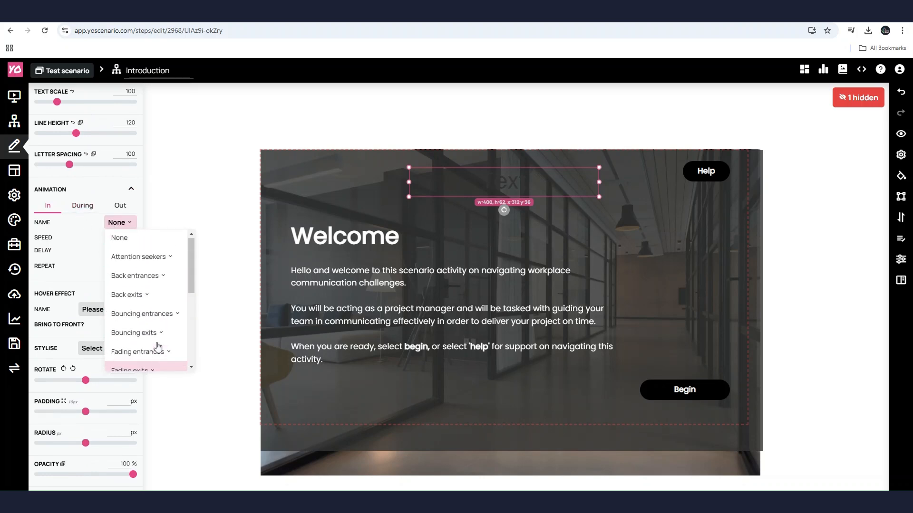
pyautogui.click(147, 258)
pyautogui.click(147, 262)
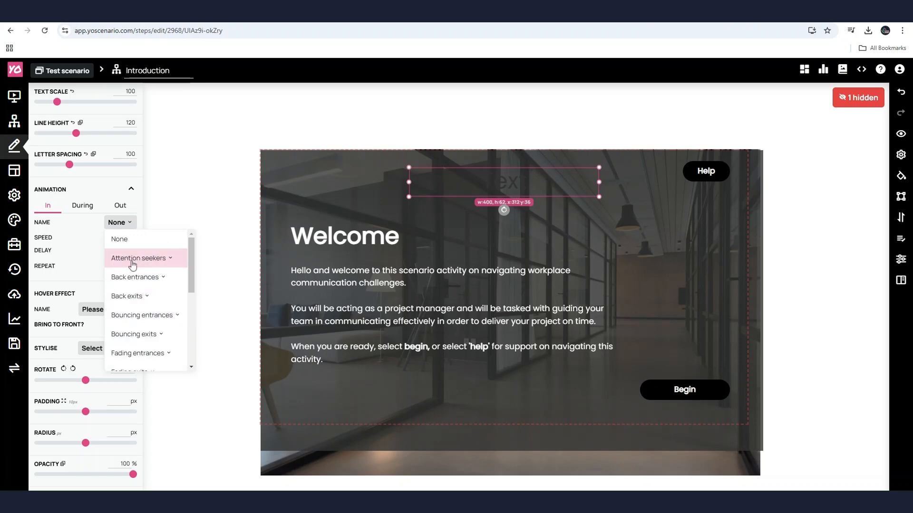
pyautogui.click(111, 224)
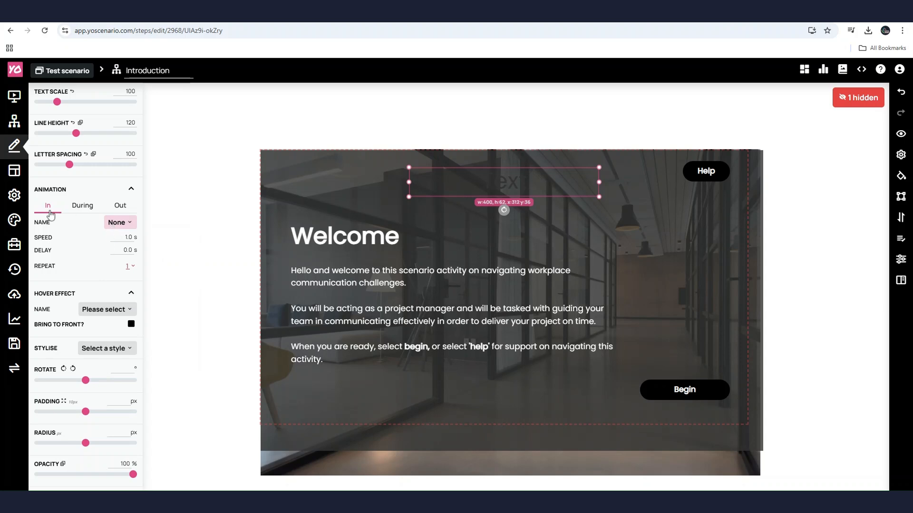
# Apply a Speech Bubble style to the text box above the Welcome heading.
pyautogui.scroll(-3, 118, 222)
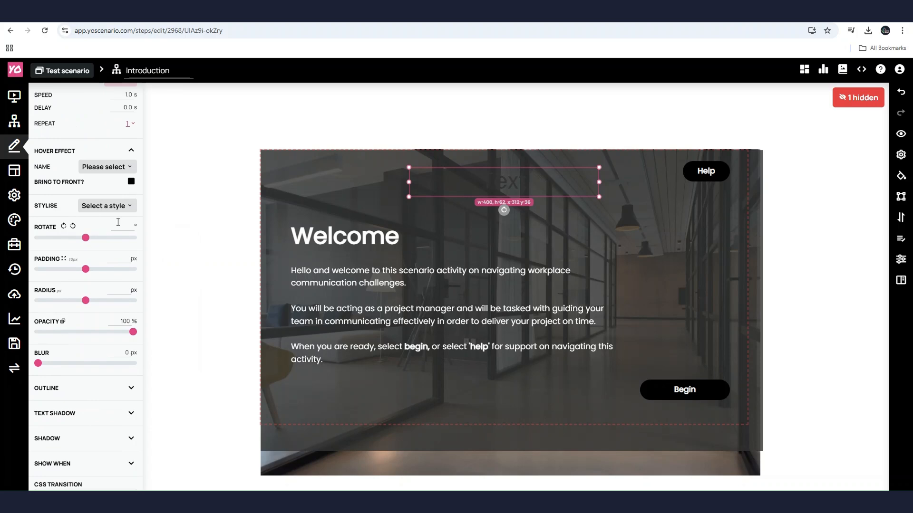
pyautogui.click(104, 206)
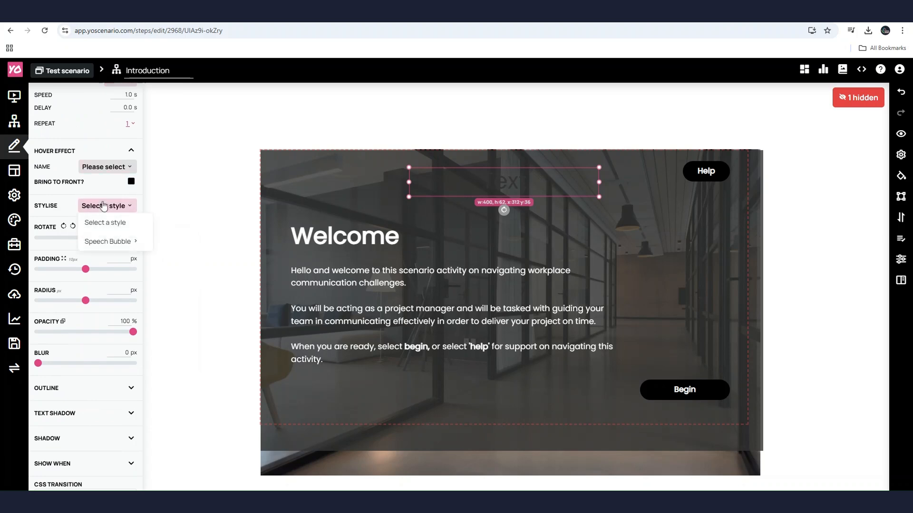
pyautogui.click(103, 205)
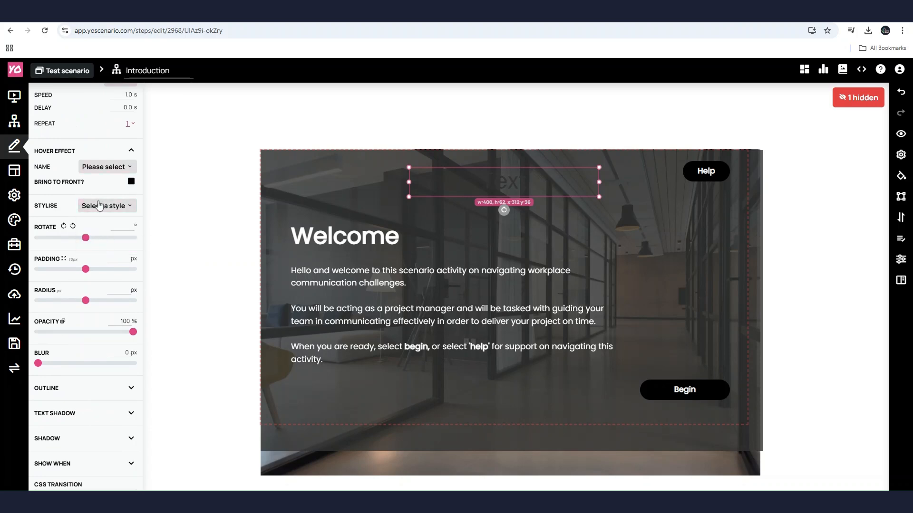
pyautogui.click(105, 206)
pyautogui.click(170, 241)
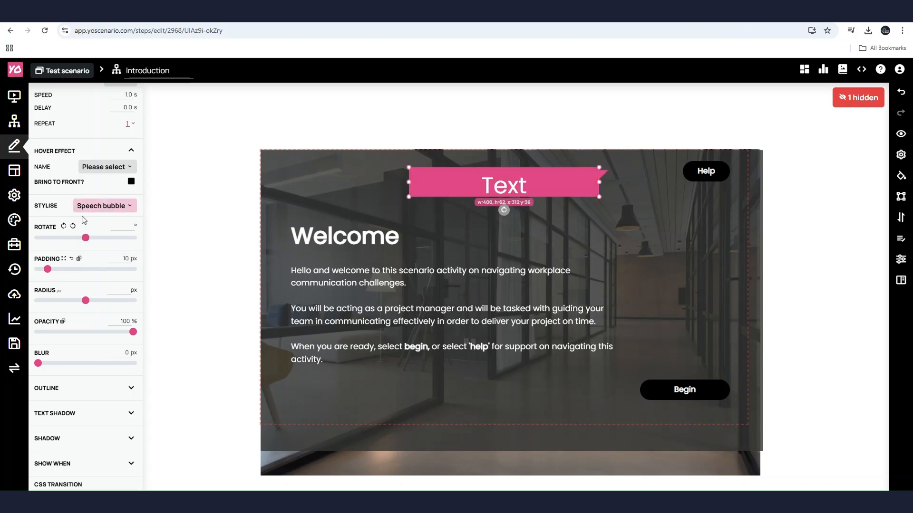
# Look through the speech bubble's remaining settings, including outline, shadow, show-when, custom CSS, layer and manage options.
pyautogui.scroll(-2, 88, 232)
pyautogui.scroll(-2, 111, 366)
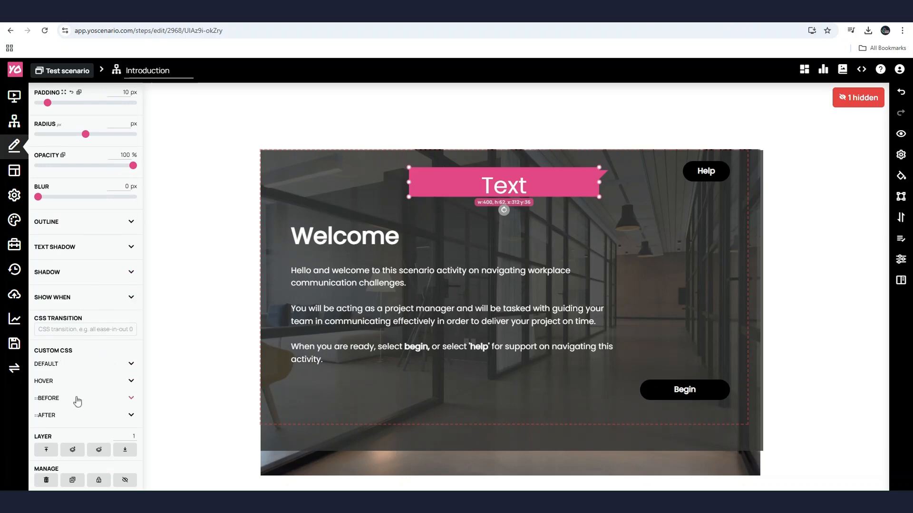
pyautogui.scroll(15, 73, 275)
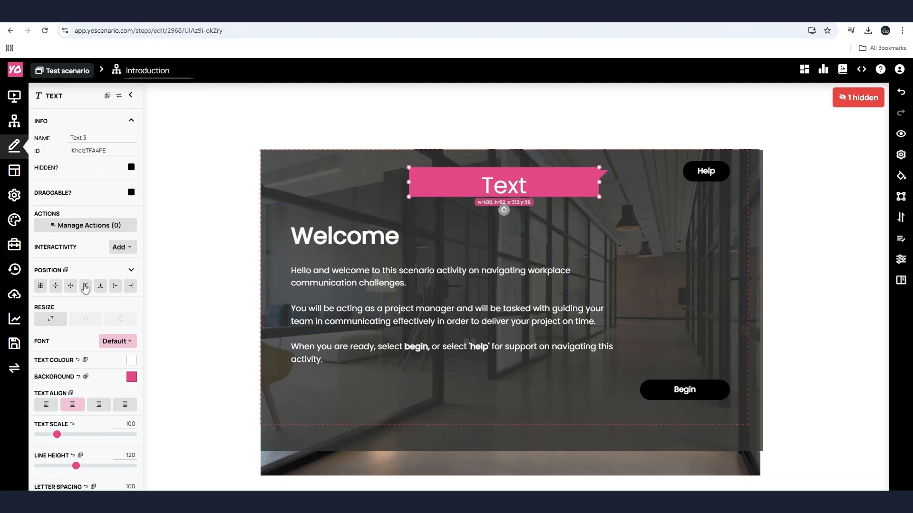
pyautogui.click(467, 152)
pyautogui.moveTo(452, 188); pyautogui.dragTo(329, 188)
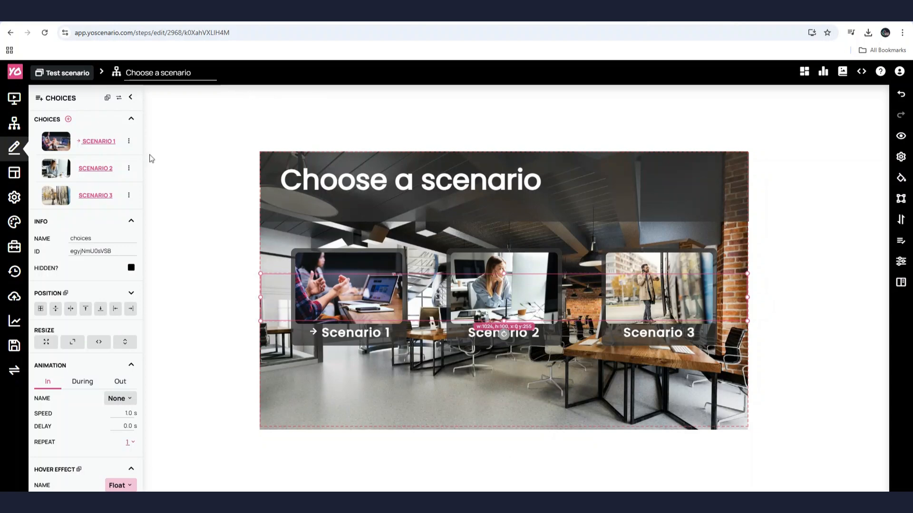
# Look through the list of elements available for the Choose a scenario step.
pyautogui.click(16, 149)
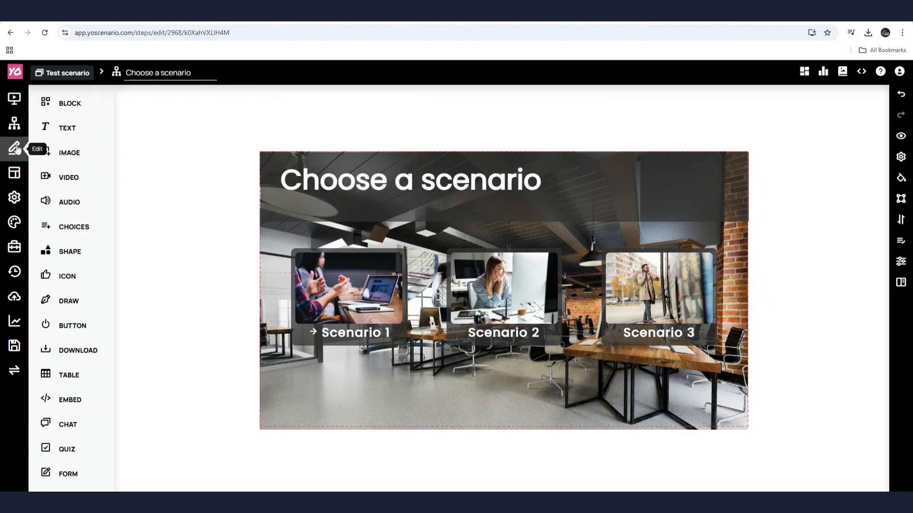
pyautogui.scroll(-3, 74, 238)
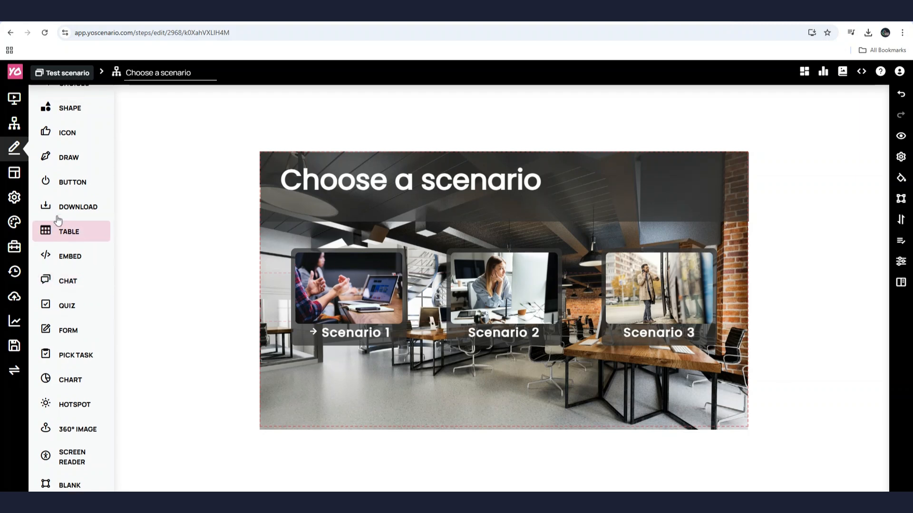
pyautogui.scroll(1, 71, 238)
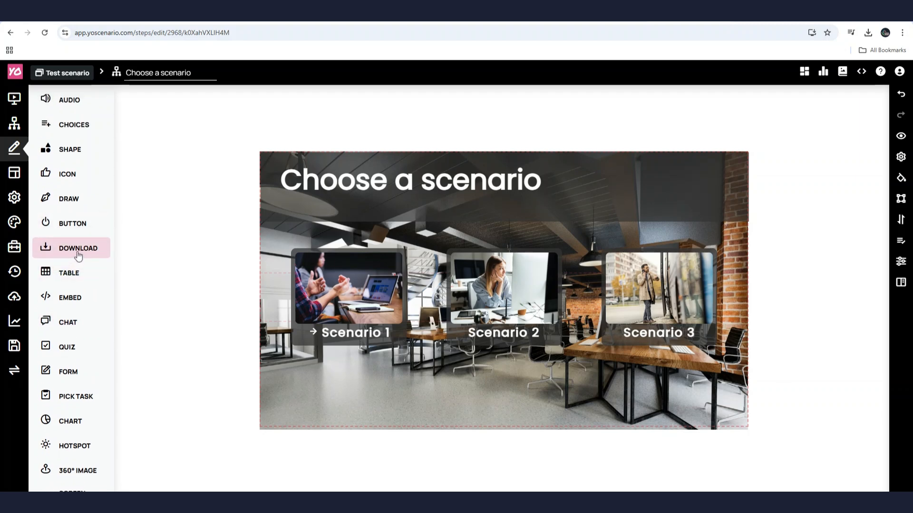
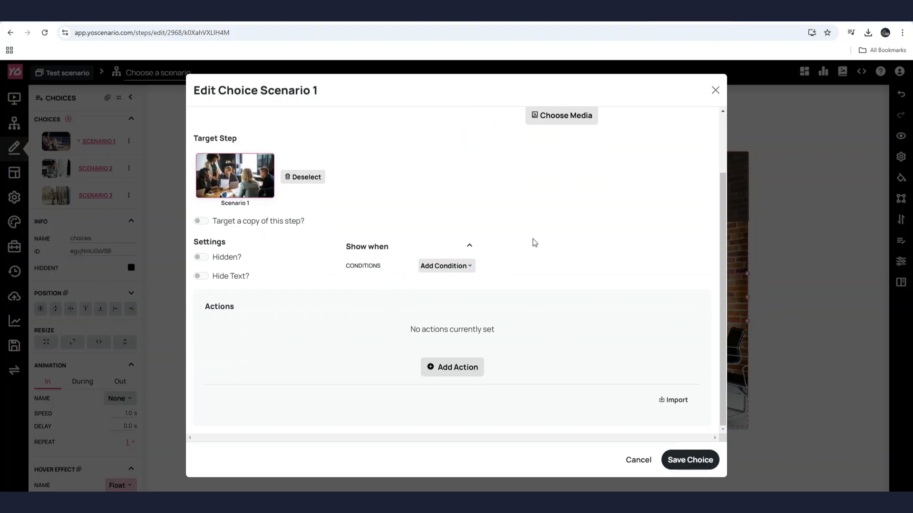
# Look through the show-when conditions available for the Scenario 1 choice and close its editor without saving.
pyautogui.click(447, 267)
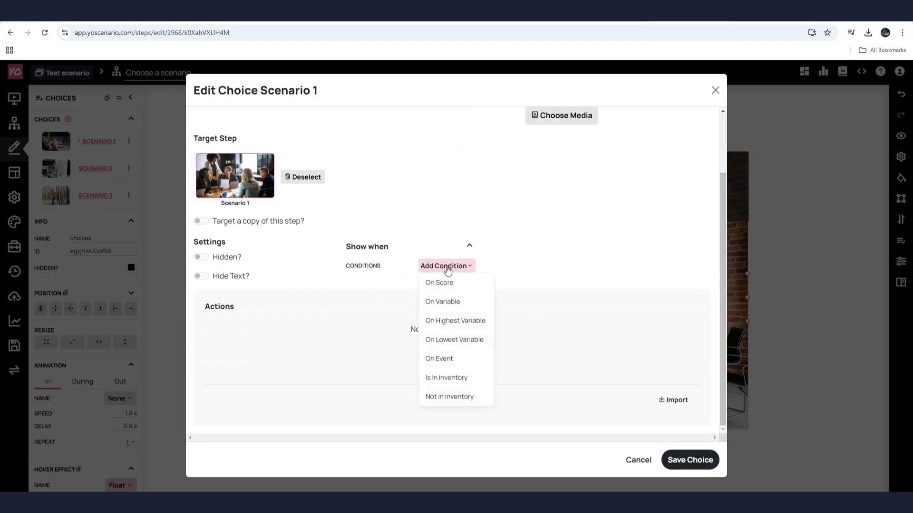
pyautogui.click(322, 265)
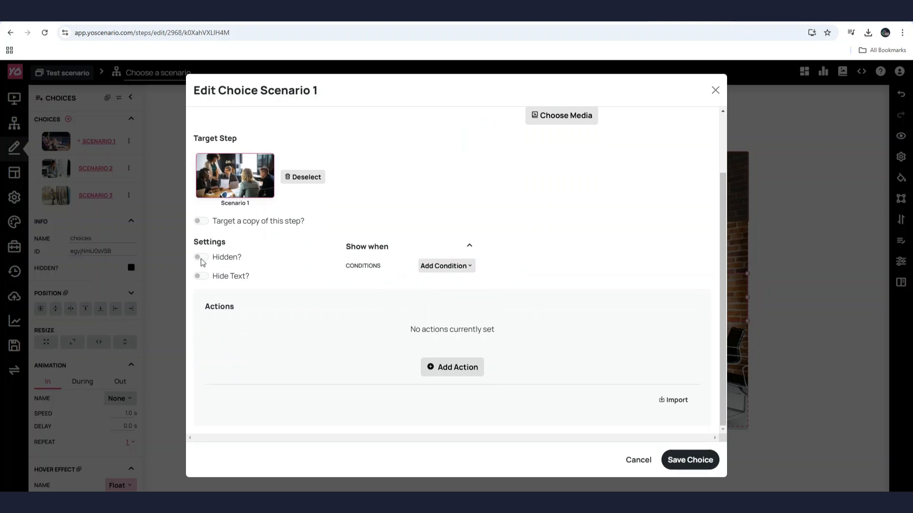
pyautogui.click(440, 267)
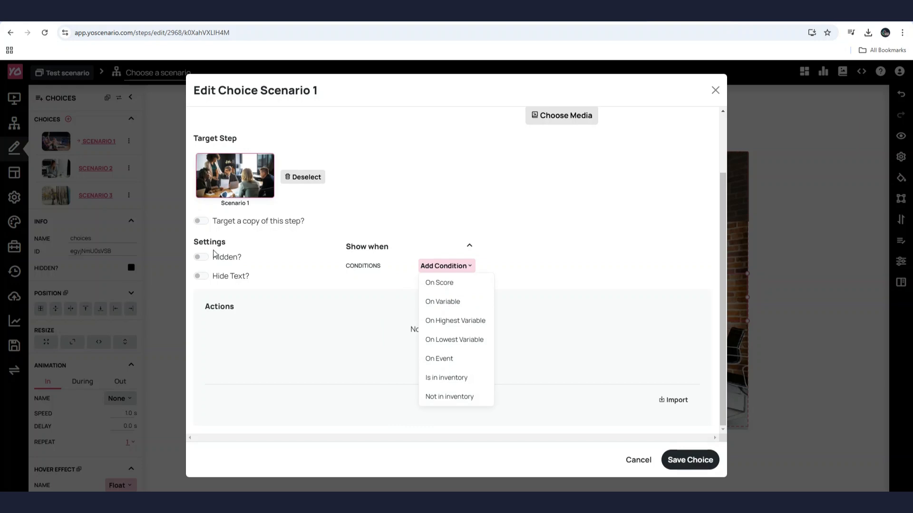
pyautogui.click(515, 203)
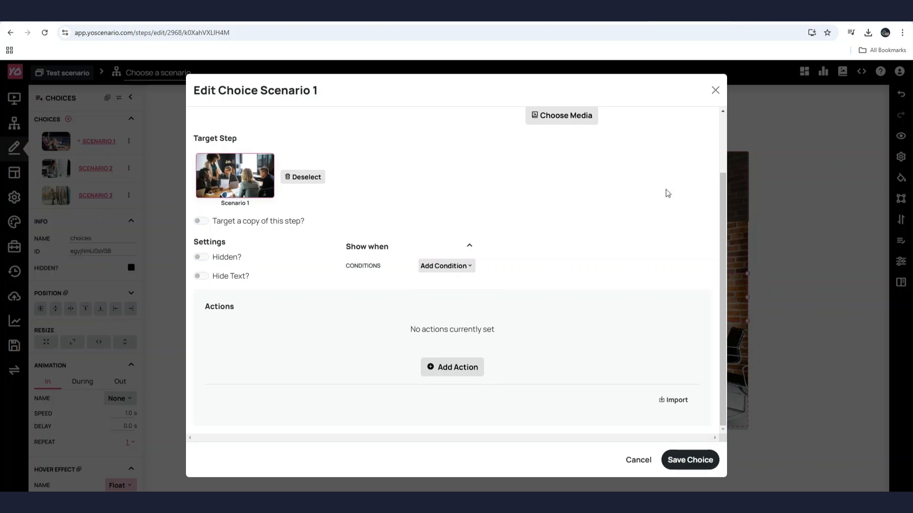
pyautogui.click(715, 90)
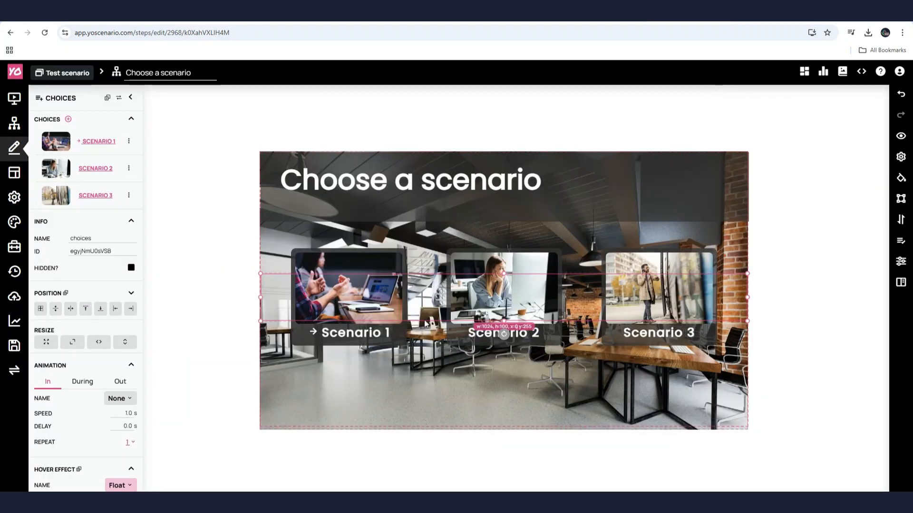
# Return to Test scenario's step map and open the Help step for editing.
pyautogui.click(186, 174)
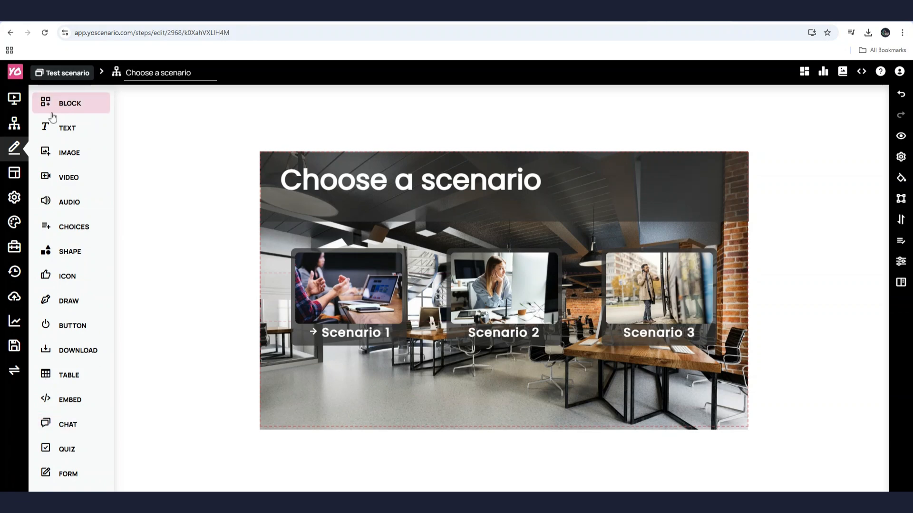
pyautogui.click(17, 123)
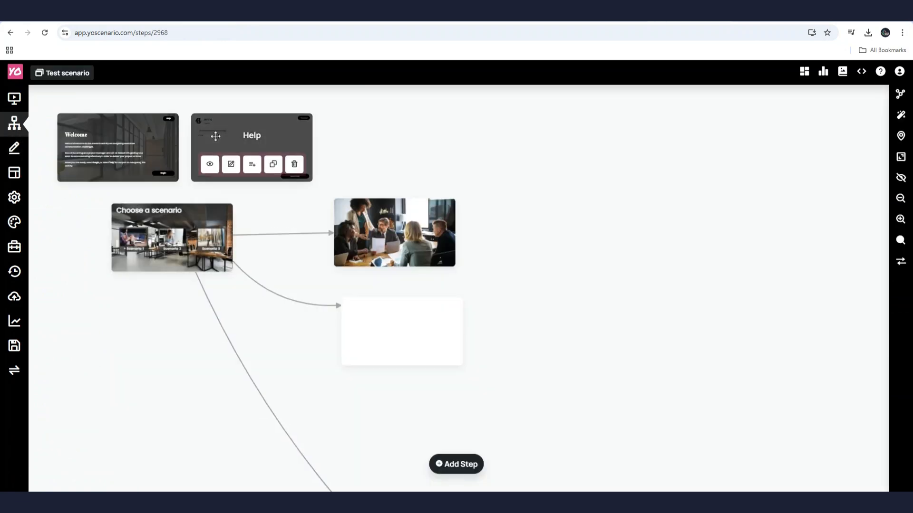
pyautogui.click(231, 164)
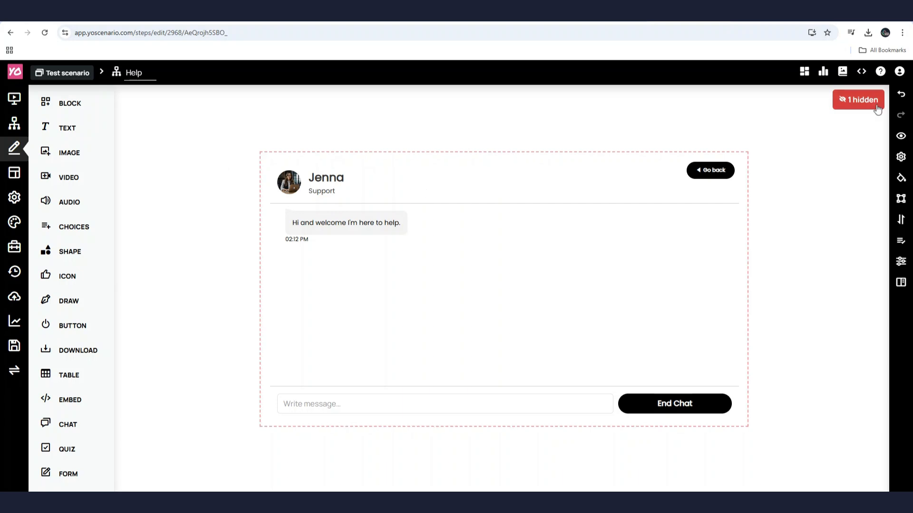
# Preview the Help step in Responsive, Mobile Portrait and Tablet Landscape views, return to Mobile Portrait and close the preview.
pyautogui.click(902, 139)
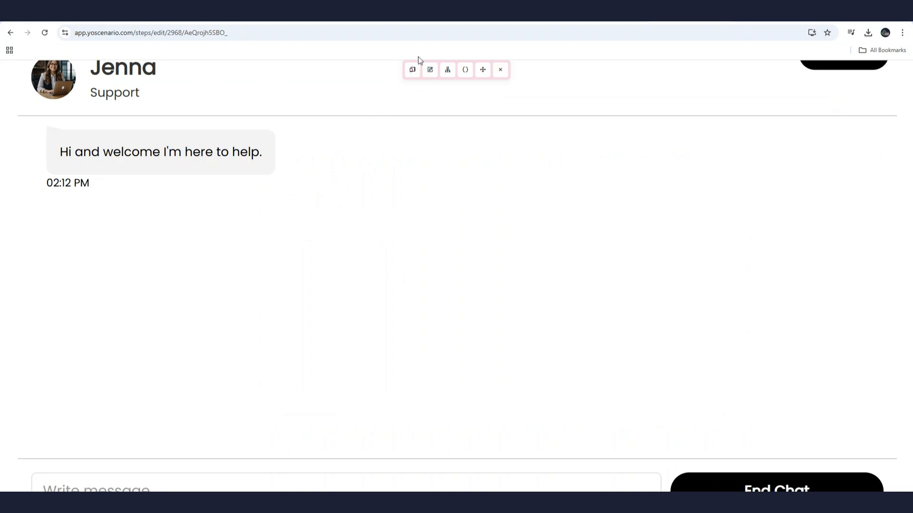
pyautogui.click(412, 71)
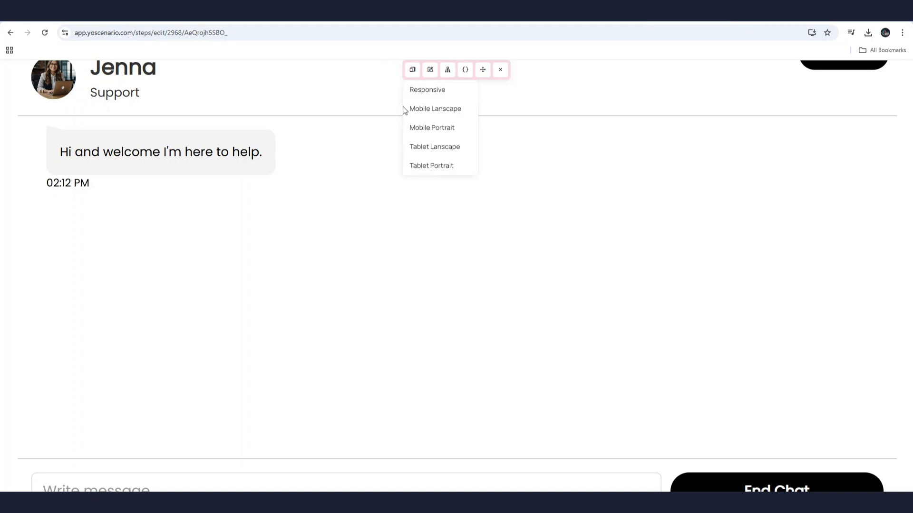
pyautogui.click(418, 90)
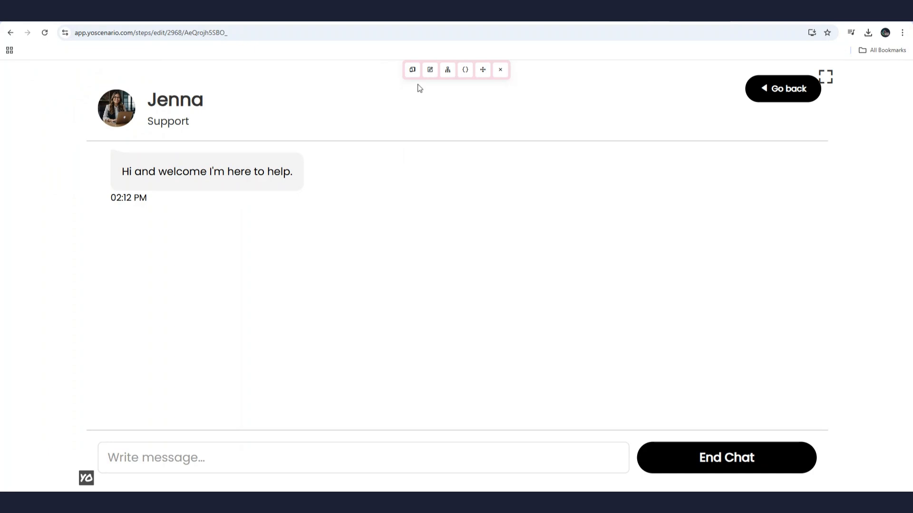
pyautogui.click(412, 71)
pyautogui.click(411, 126)
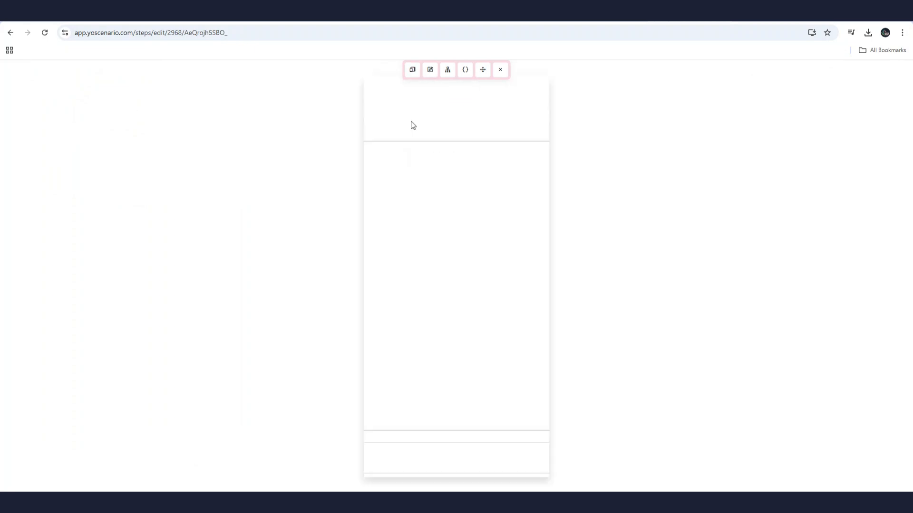
pyautogui.click(413, 70)
pyautogui.click(419, 148)
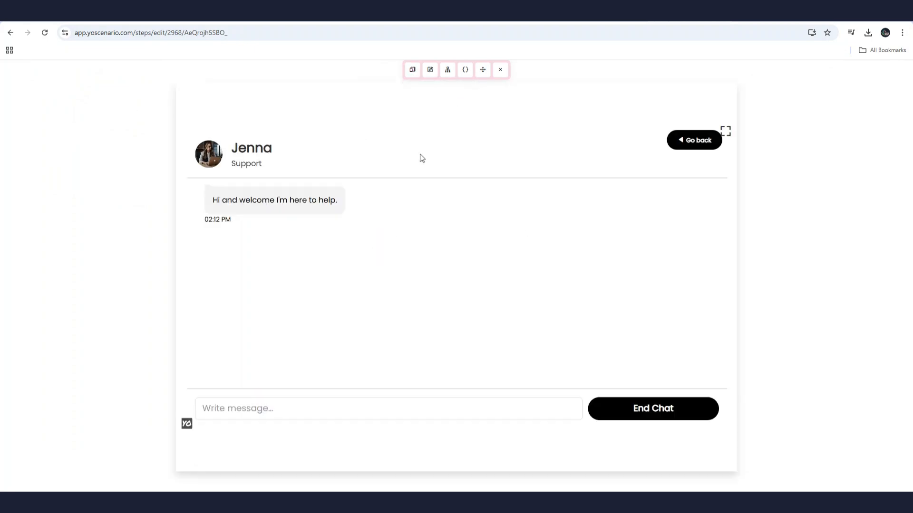
pyautogui.click(411, 70)
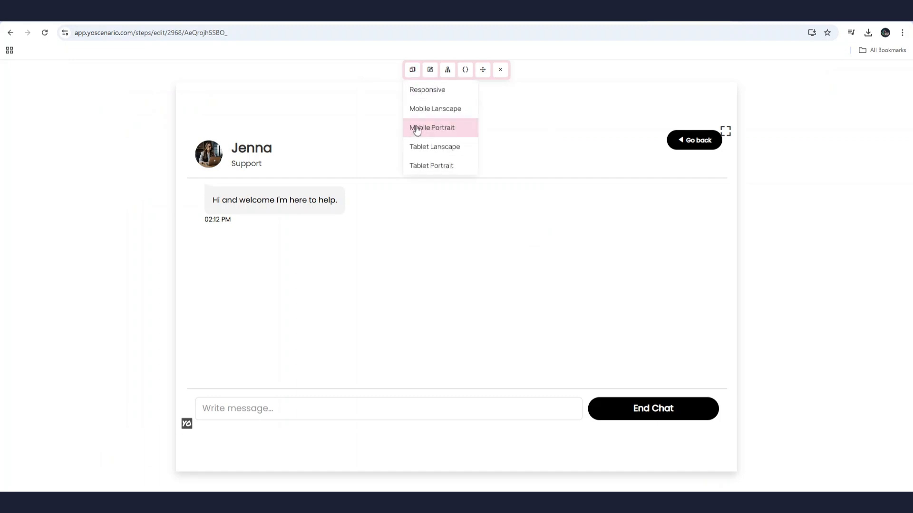
pyautogui.click(413, 126)
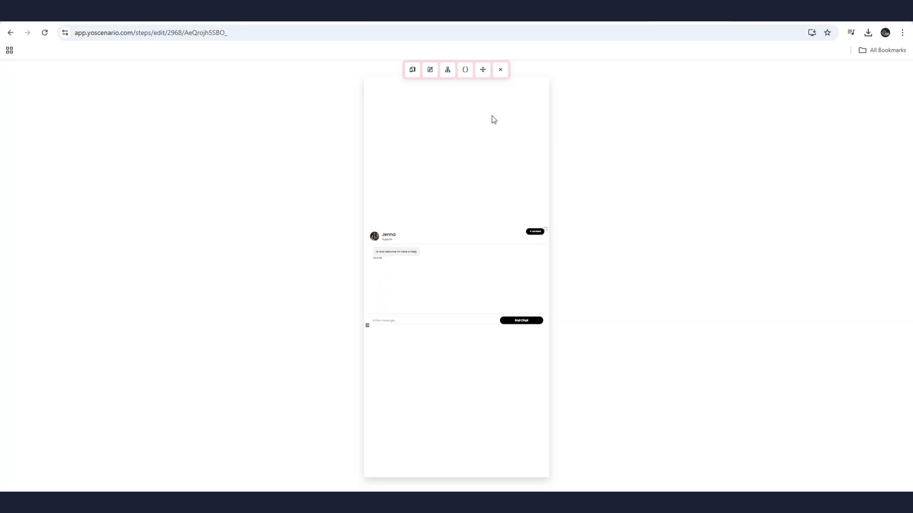
pyautogui.click(504, 74)
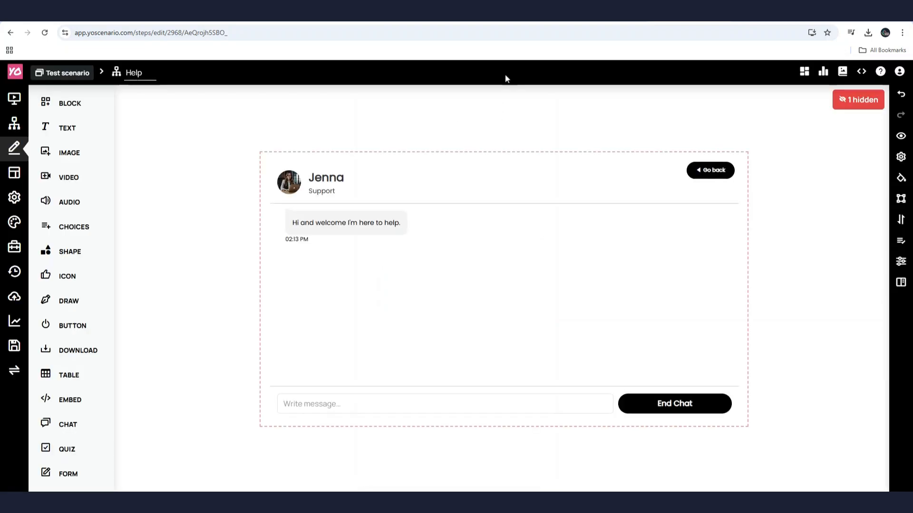
# Preview the Help step again and show it in the Responsive view.
pyautogui.click(894, 137)
pyautogui.click(413, 70)
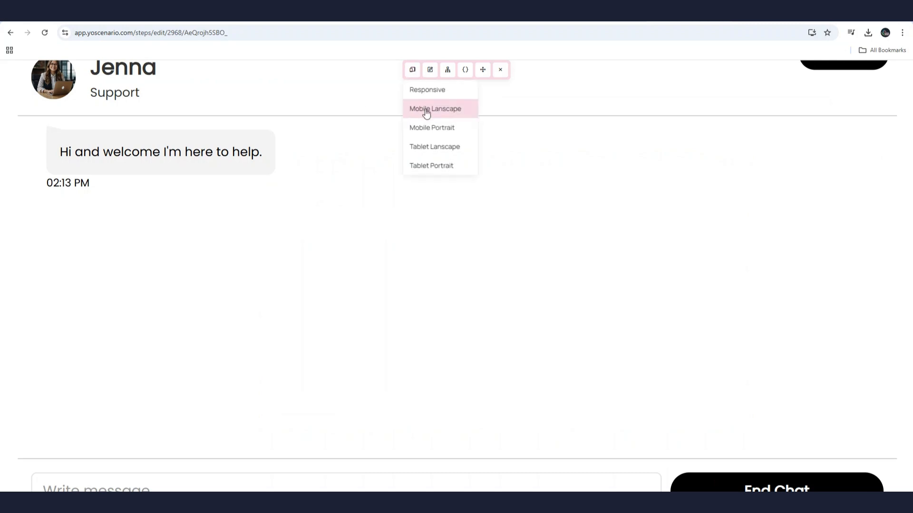
pyautogui.click(427, 112)
pyautogui.doubleClick(411, 72)
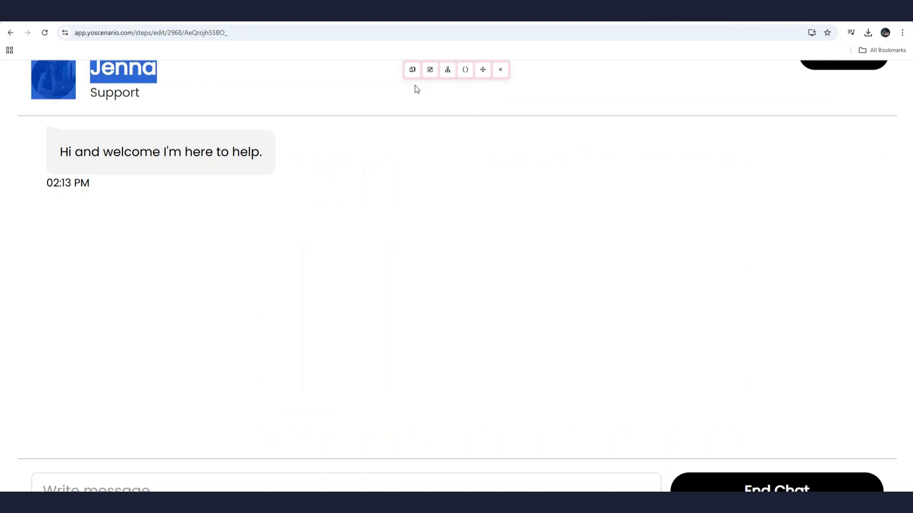
pyautogui.click(412, 70)
pyautogui.click(430, 164)
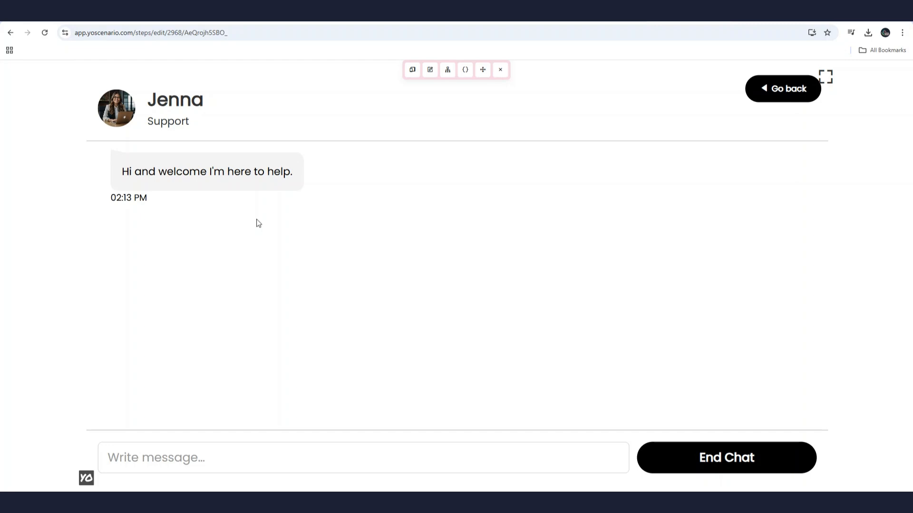
# Ask the chat what to do, whether every question must be correct and whether every scenario must be done.
pyautogui.click(184, 446)
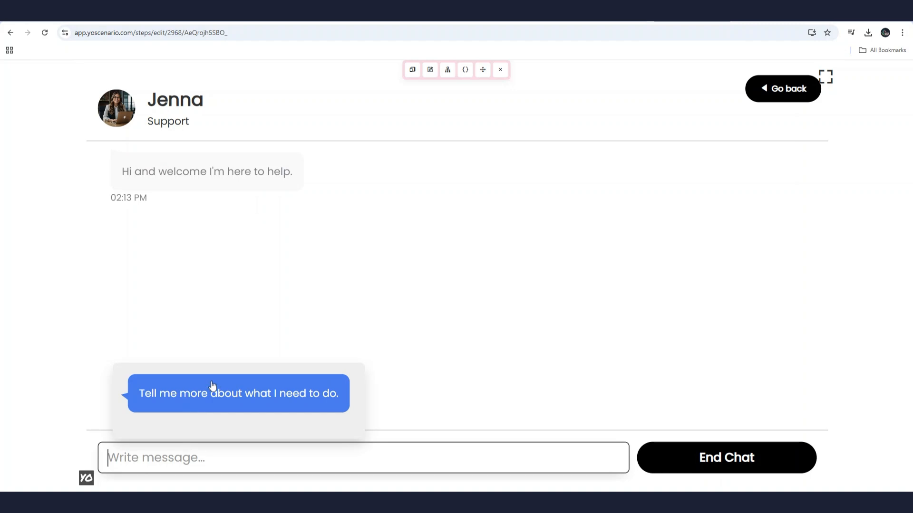
pyautogui.click(204, 399)
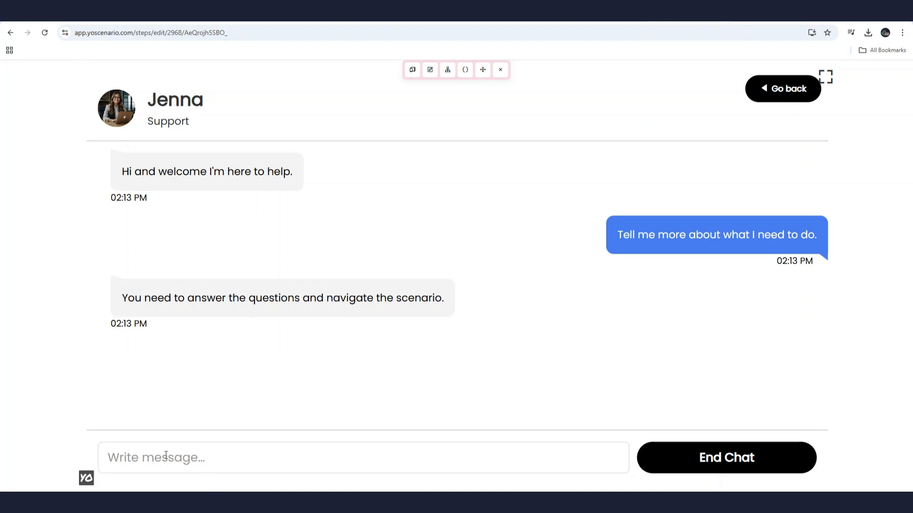
pyautogui.click(181, 390)
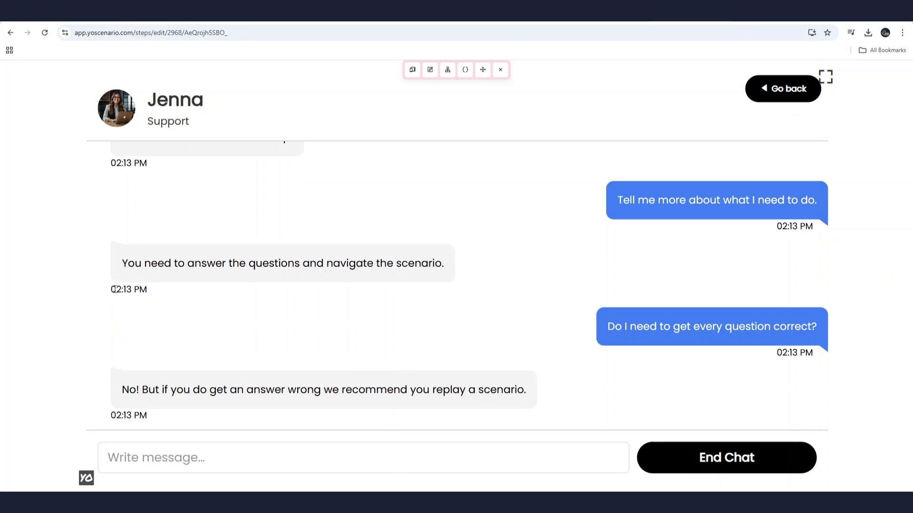
pyautogui.moveTo(112, 289); pyautogui.dragTo(148, 289)
pyautogui.click(148, 290)
pyautogui.click(126, 449)
pyautogui.click(176, 393)
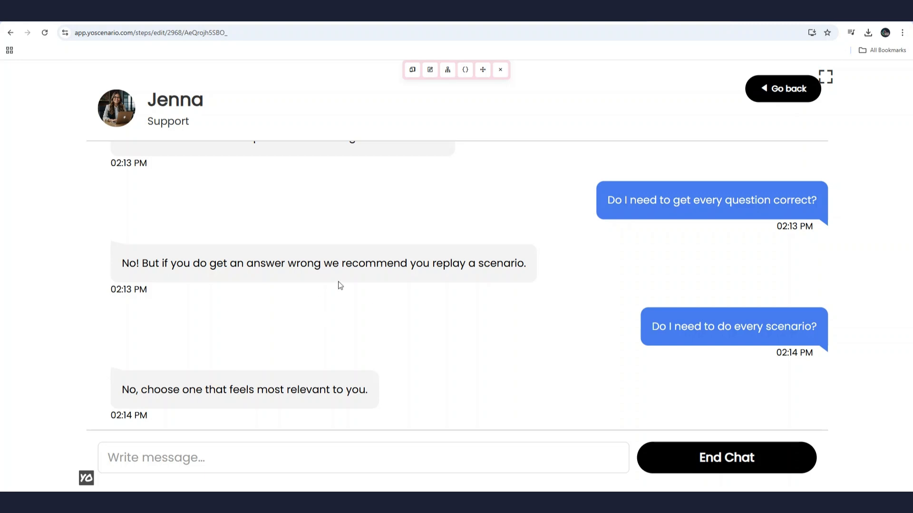
# End the previewed chat and return to the Help step's editor.
pyautogui.click(691, 466)
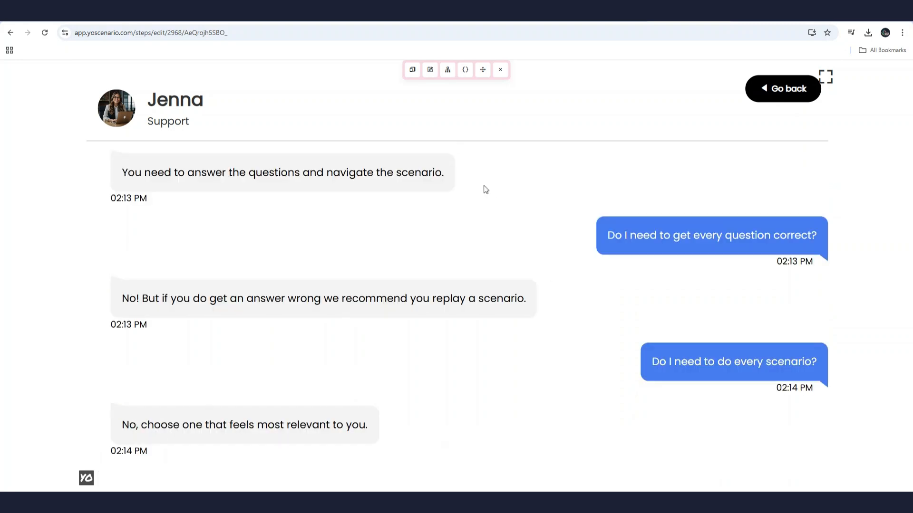
pyautogui.click(502, 79)
pyautogui.click(502, 79)
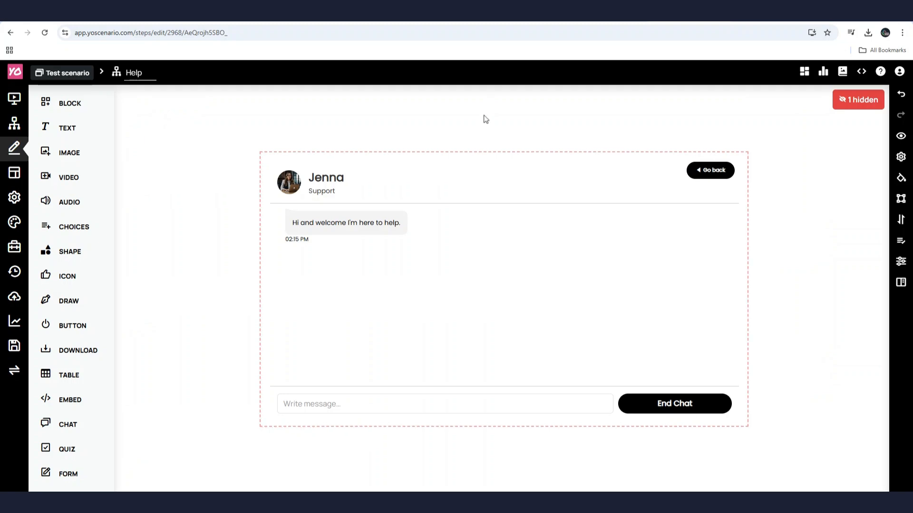
# Add a follow-up stem to the chat's "Tell me more about what I need to do." stem with question "test" and answer "test".
pyautogui.click(441, 159)
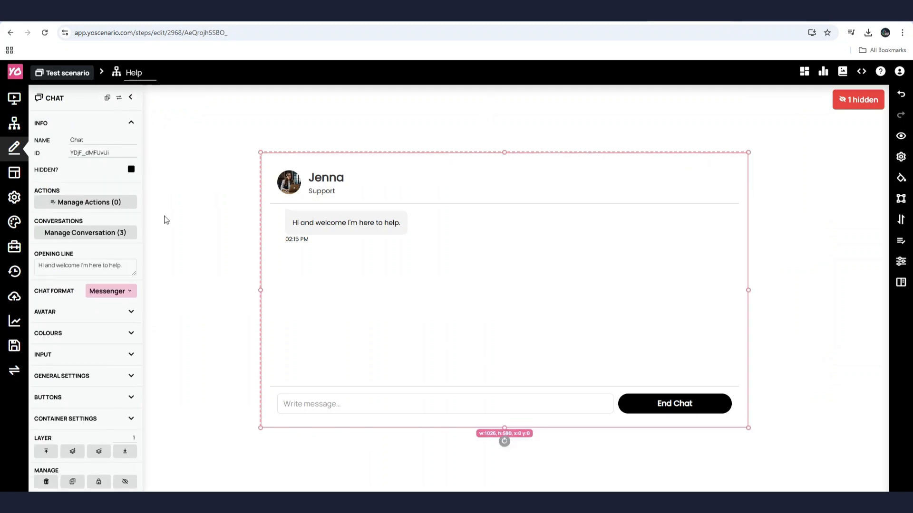
pyautogui.click(110, 235)
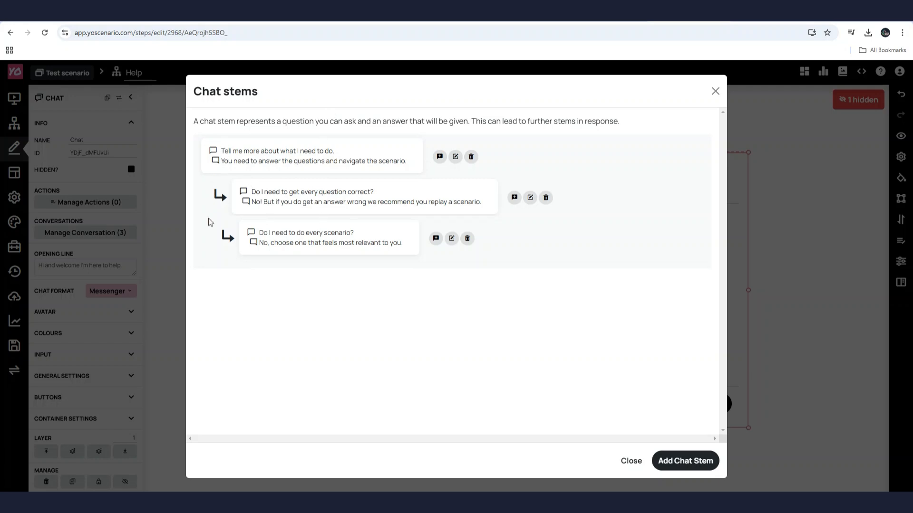
pyautogui.click(439, 157)
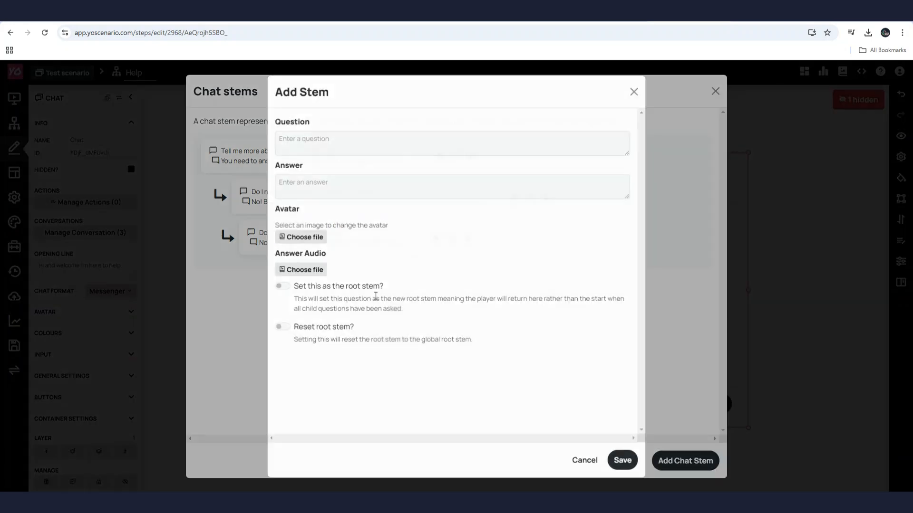
pyautogui.click(321, 147)
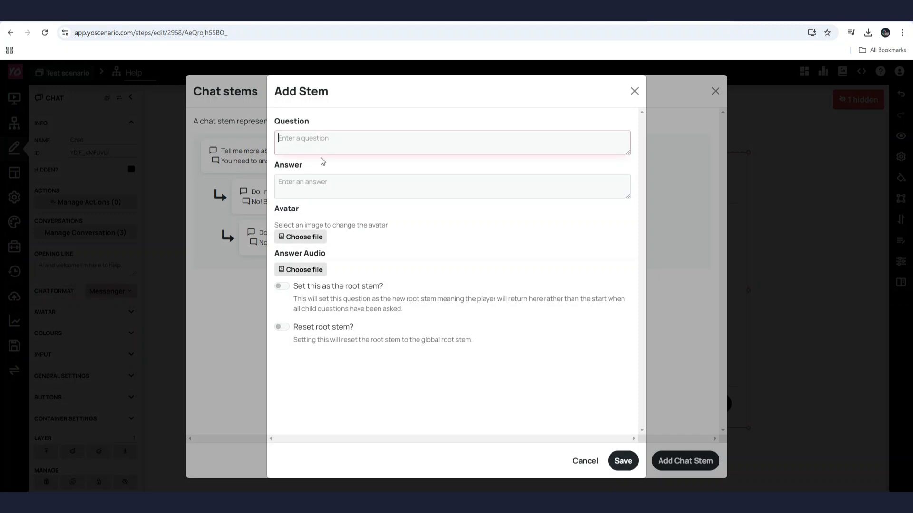
pyautogui.write('test')
pyautogui.click(308, 181)
pyautogui.write('test')
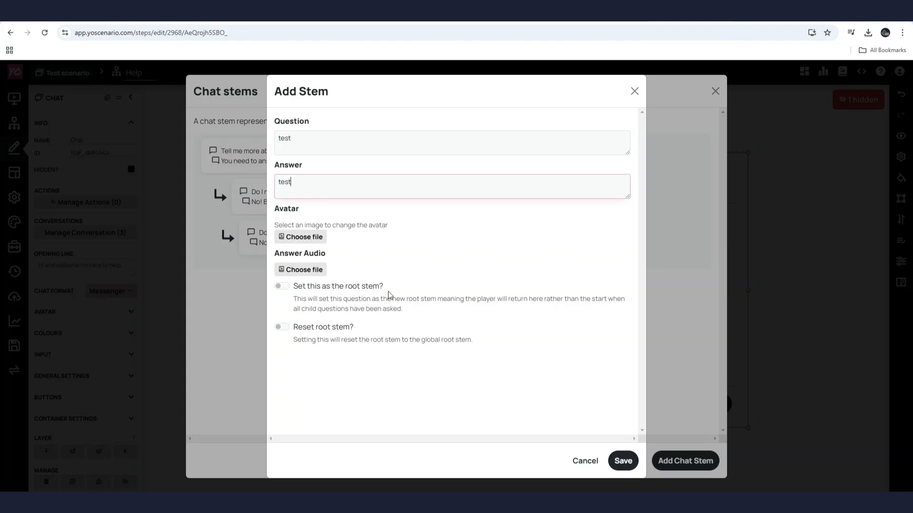
pyautogui.click(622, 460)
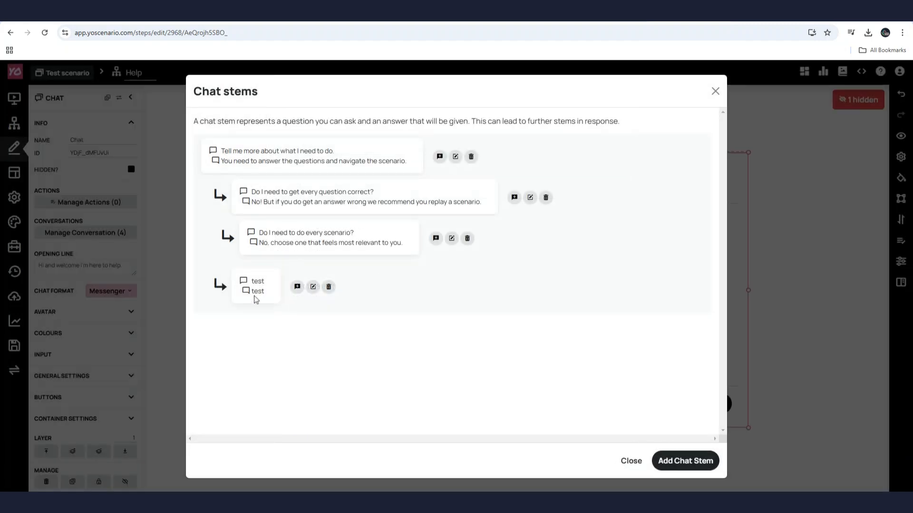
# Add a follow-up under the "test" stem with question "test 2" and answer "tst 2", and close the chat stems.
pyautogui.moveTo(253, 294); pyautogui.dragTo(260, 263)
pyautogui.click(254, 273)
pyautogui.click(297, 288)
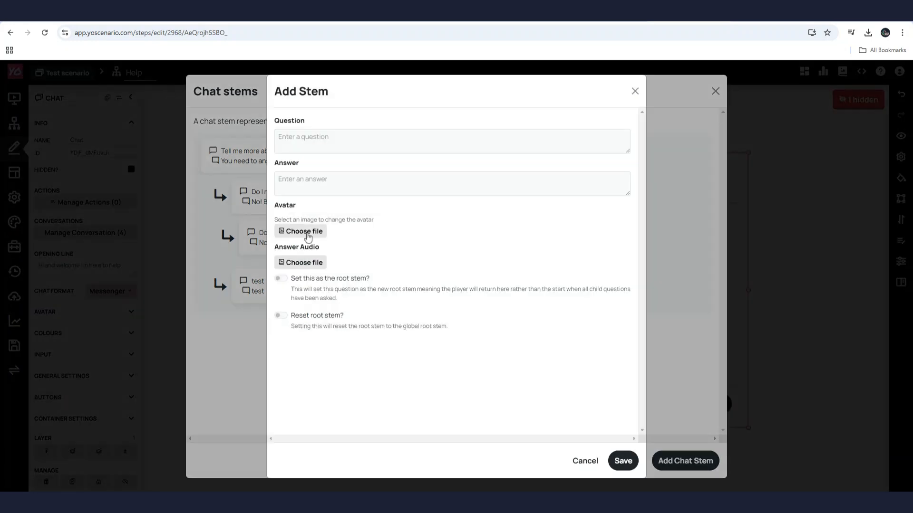
pyautogui.click(342, 141)
pyautogui.write('test 2')
pyautogui.click(333, 186)
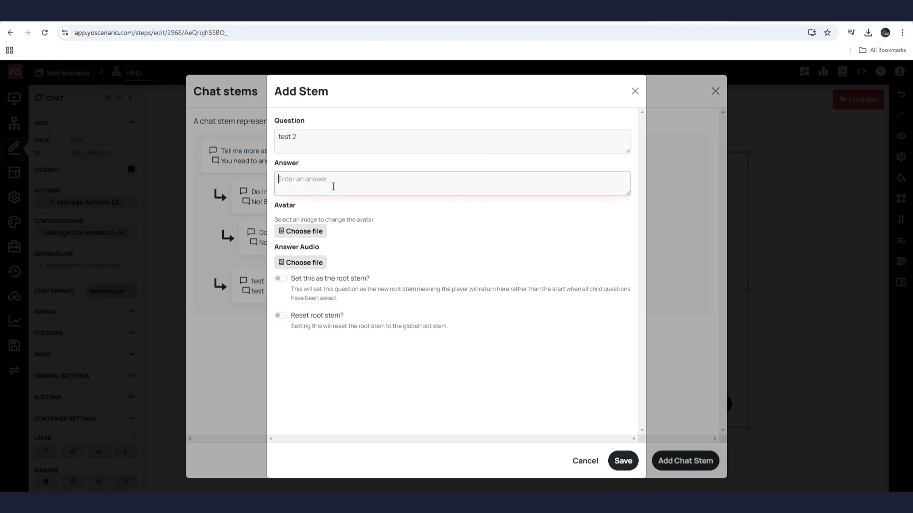
pyautogui.write('tst 2')
pyautogui.click(622, 460)
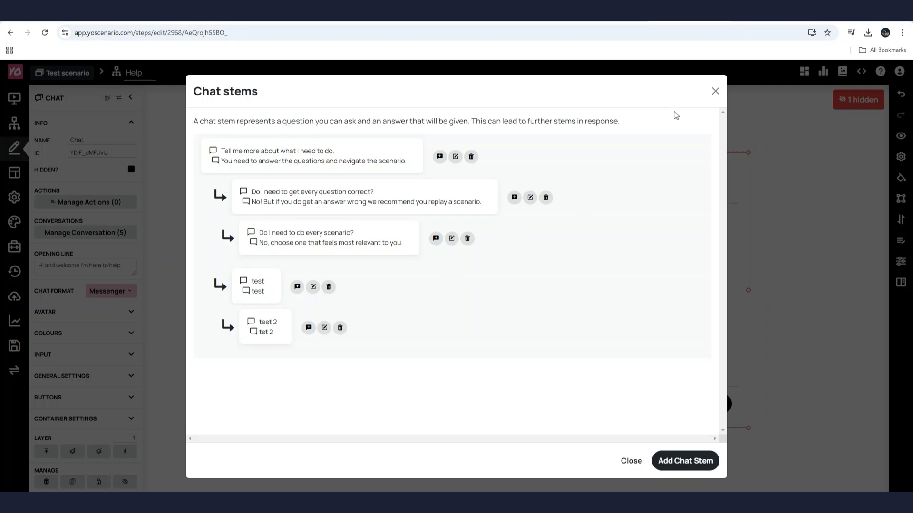
pyautogui.click(716, 94)
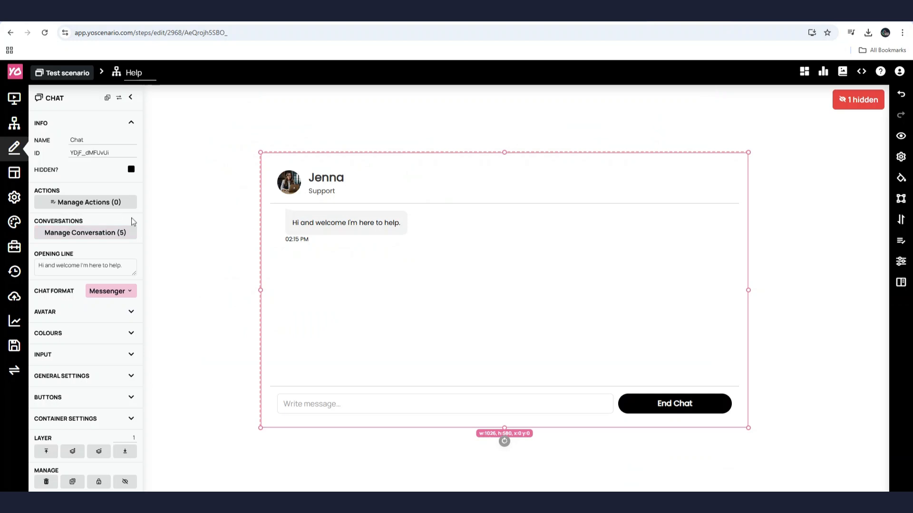
# Return to Test scenario's step map and open the Scenario 1 step for editing.
pyautogui.click(14, 131)
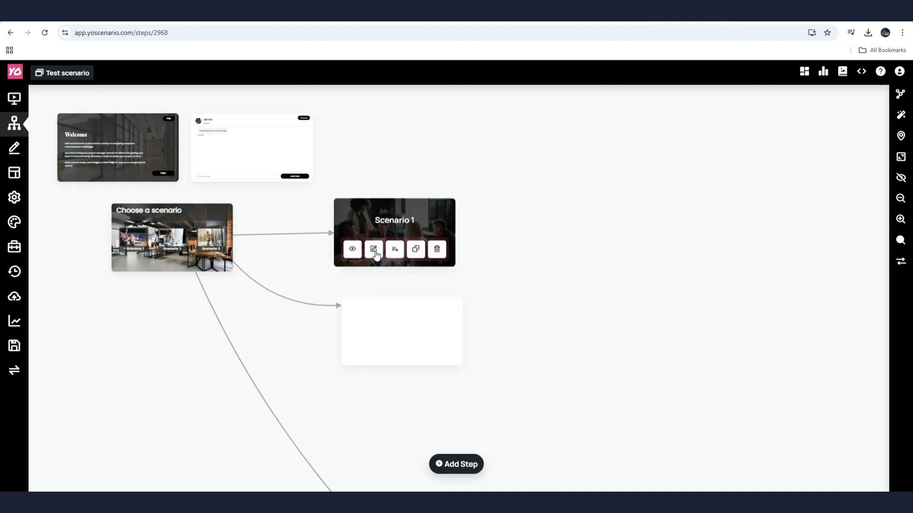
pyautogui.click(373, 249)
pyautogui.click(390, 298)
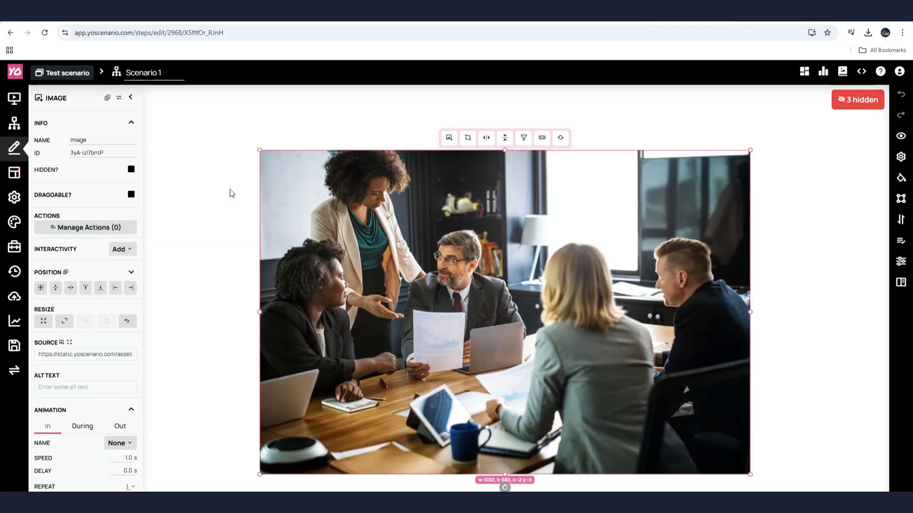
pyautogui.click(233, 223)
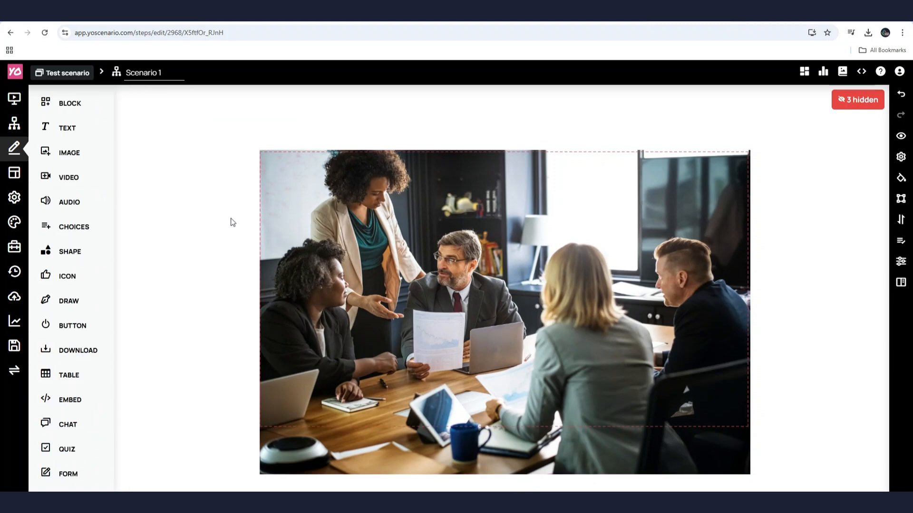
# Add a button to the Scenario 1 step and place it over the image at about x 484, y 432.
pyautogui.click(95, 324)
pyautogui.moveTo(322, 165); pyautogui.dragTo(552, 370)
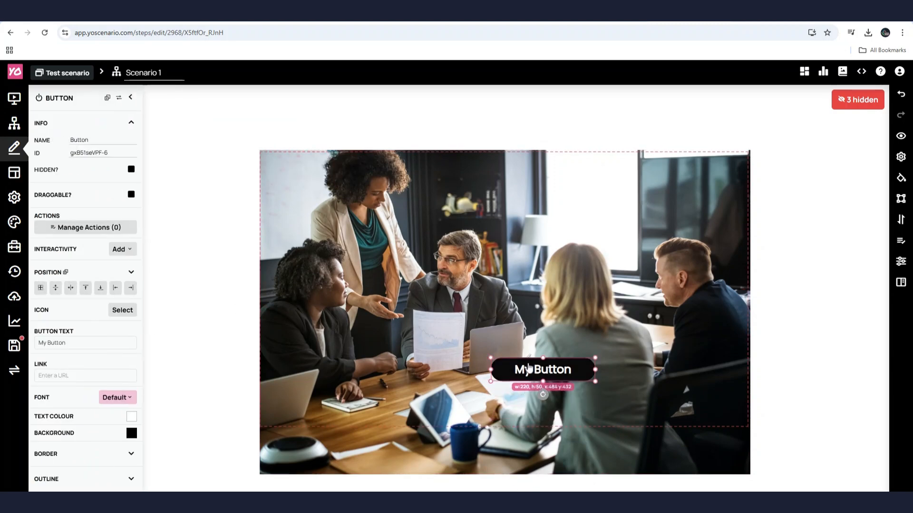
pyautogui.click(14, 148)
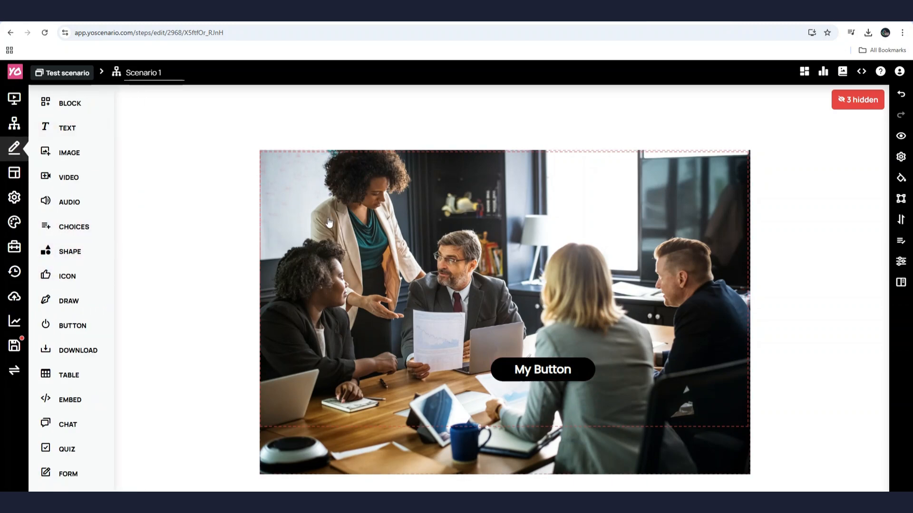
# Add a quiz to the step, move it down to about y 122, and try the Dictum diam answer.
pyautogui.scroll(-2, 62, 318)
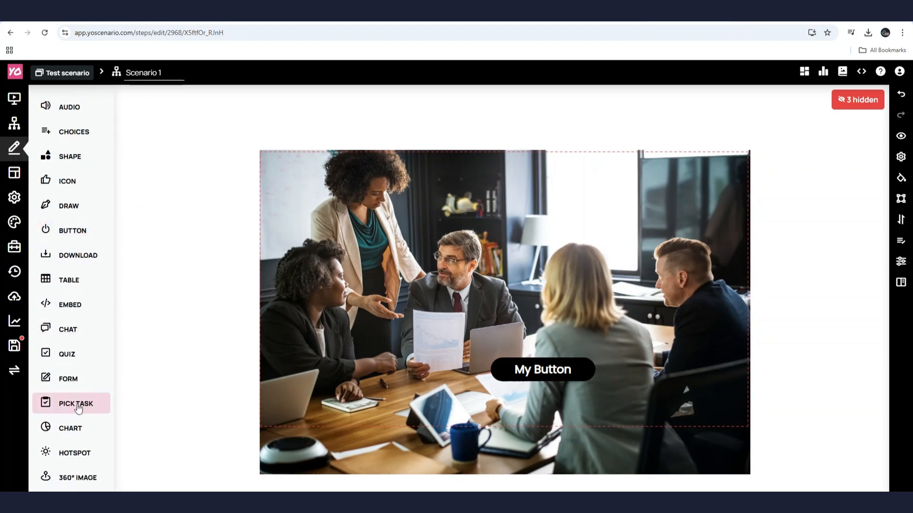
pyautogui.click(71, 356)
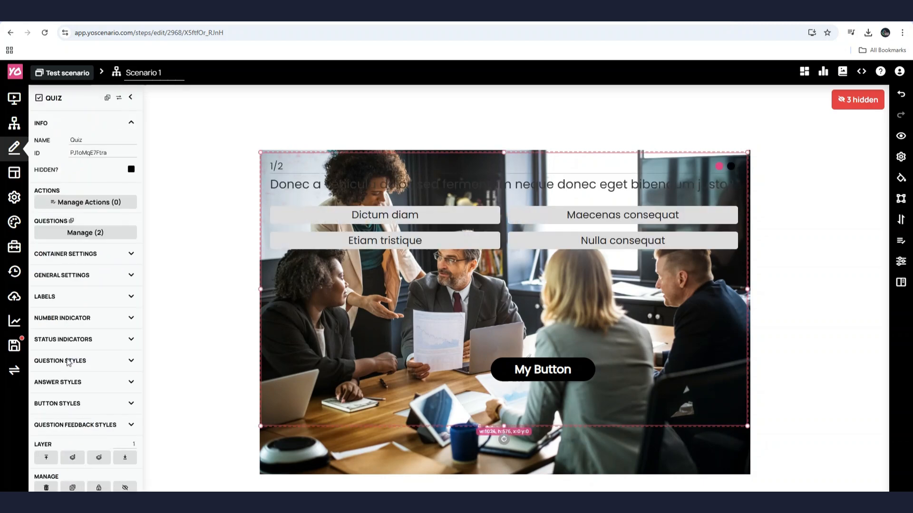
pyautogui.moveTo(426, 175); pyautogui.dragTo(426, 233)
pyautogui.click(389, 277)
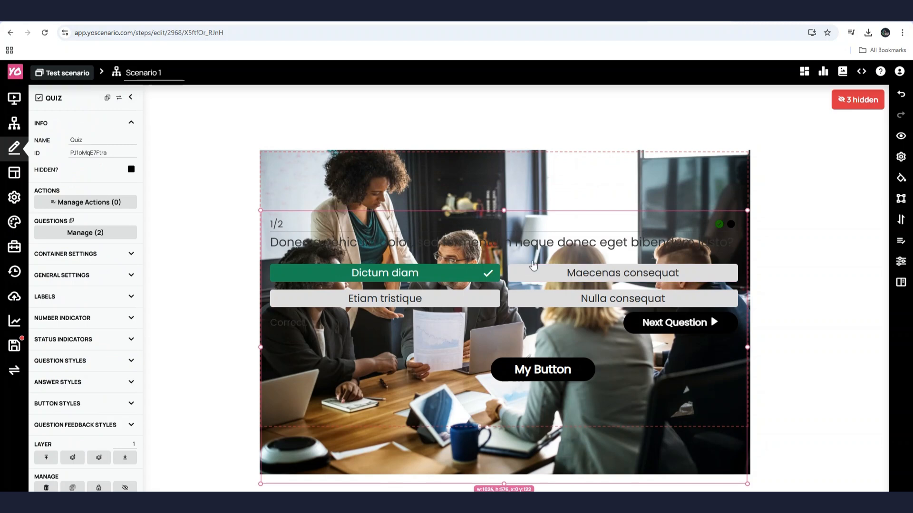
# Review the quiz's questions, answers and feedback fields, close them, and deselect the quiz.
pyautogui.click(85, 232)
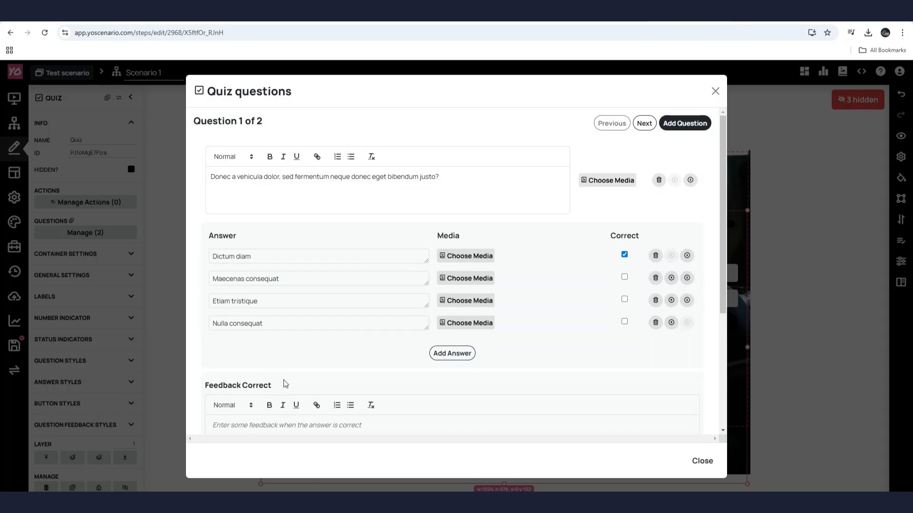
pyautogui.scroll(-4, 256, 418)
pyautogui.scroll(4, 655, 114)
pyautogui.click(716, 91)
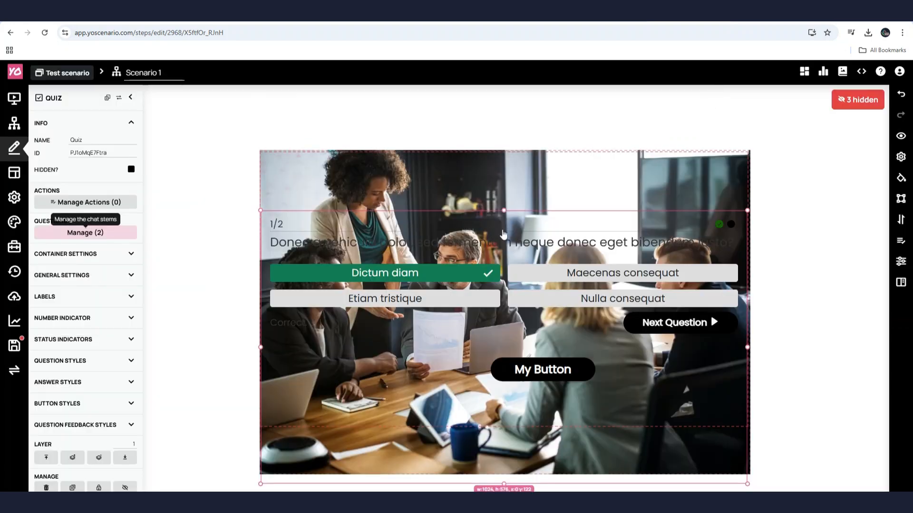
pyautogui.click(219, 181)
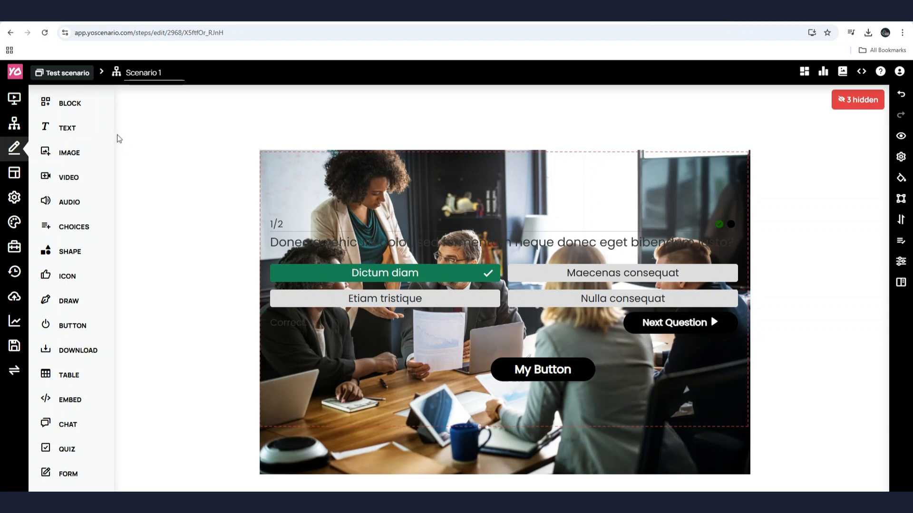
# Return to Test scenario's step map to view the Scenario 1 step, and open the scenario's analytics.
pyautogui.click(14, 120)
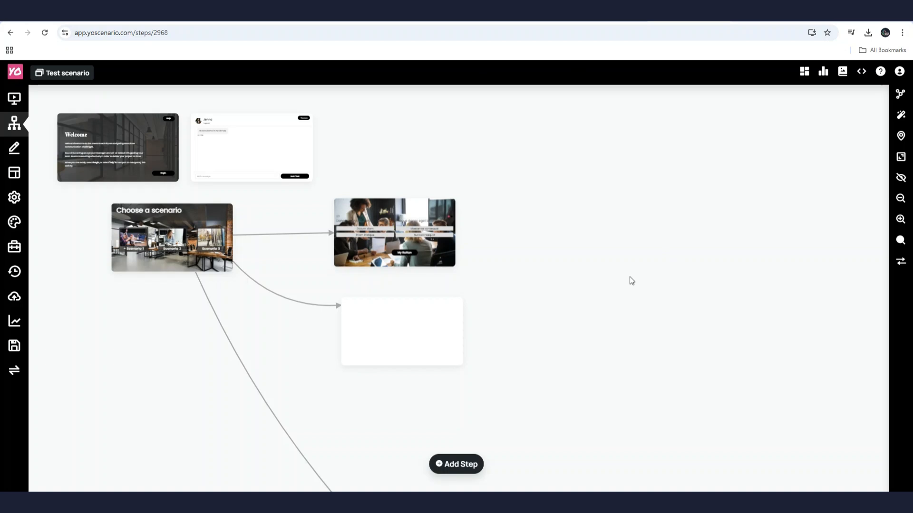
pyautogui.moveTo(226, 127)
pyautogui.moveTo(219, 152)
pyautogui.moveTo(450, 224)
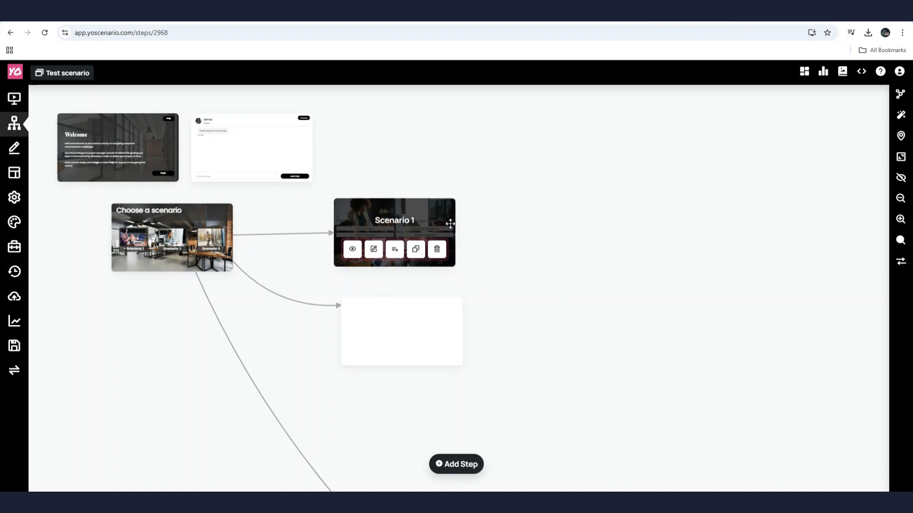
pyautogui.click(15, 321)
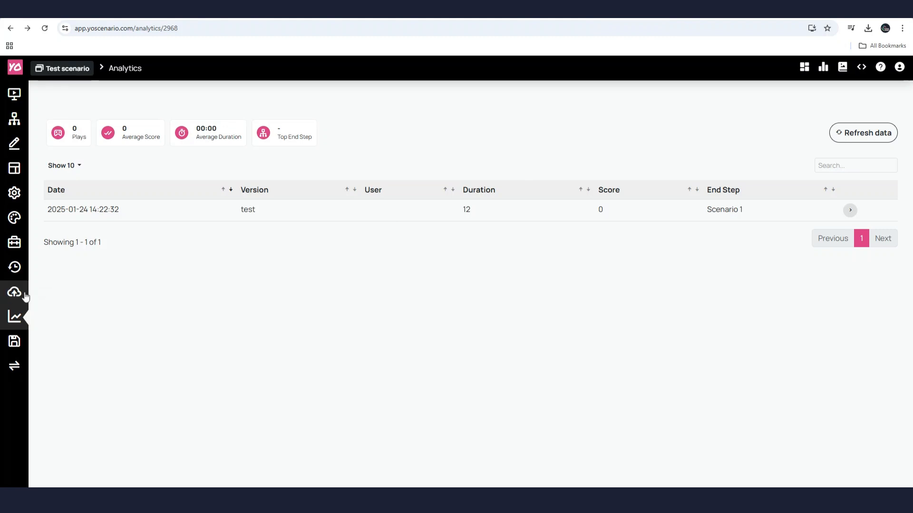
# Among the existing published versions, preview the "test" version in the player, close it, and view the version's export formats.
pyautogui.click(26, 297)
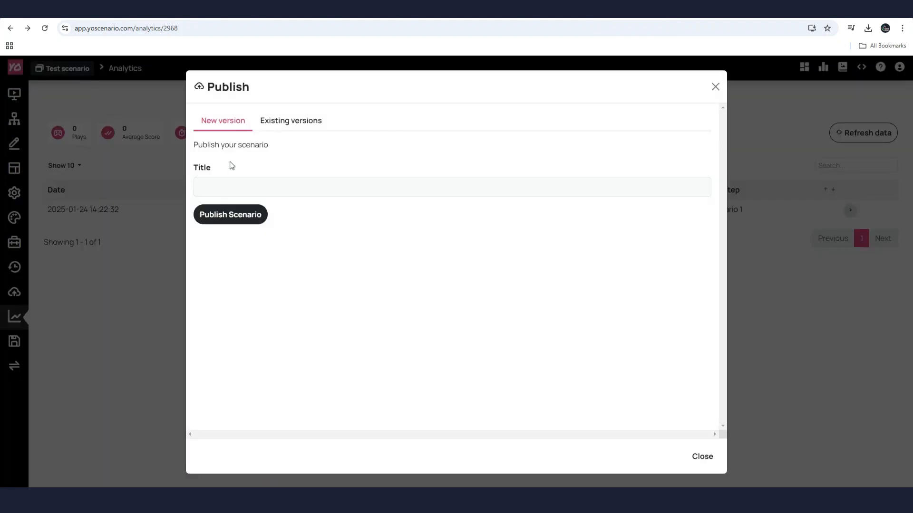
pyautogui.click(280, 123)
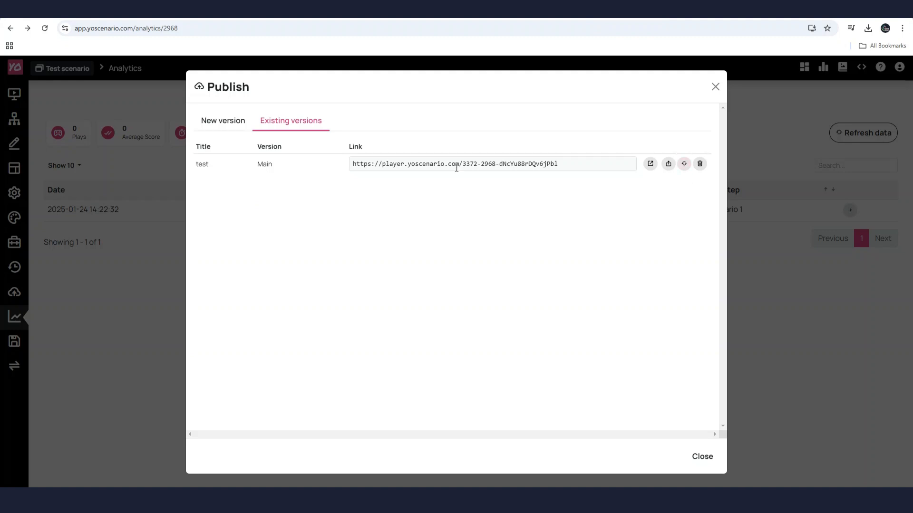
pyautogui.click(457, 167)
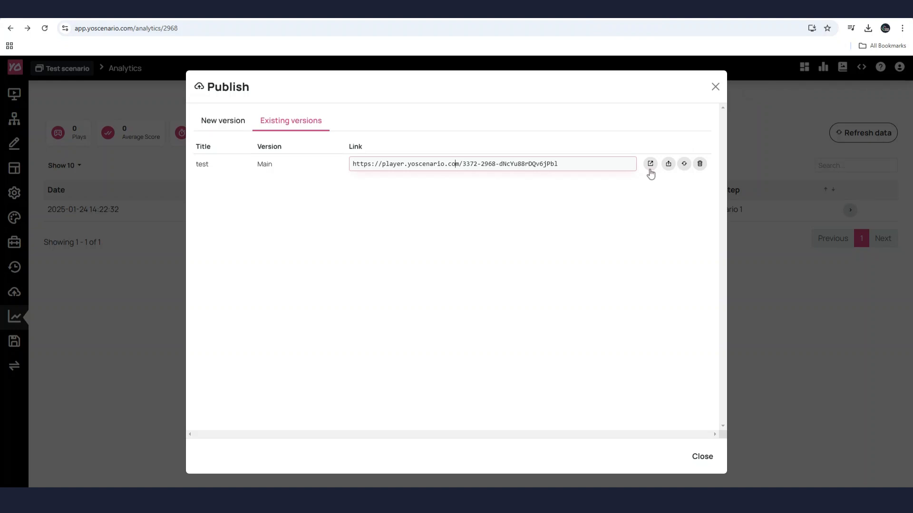
pyautogui.click(650, 164)
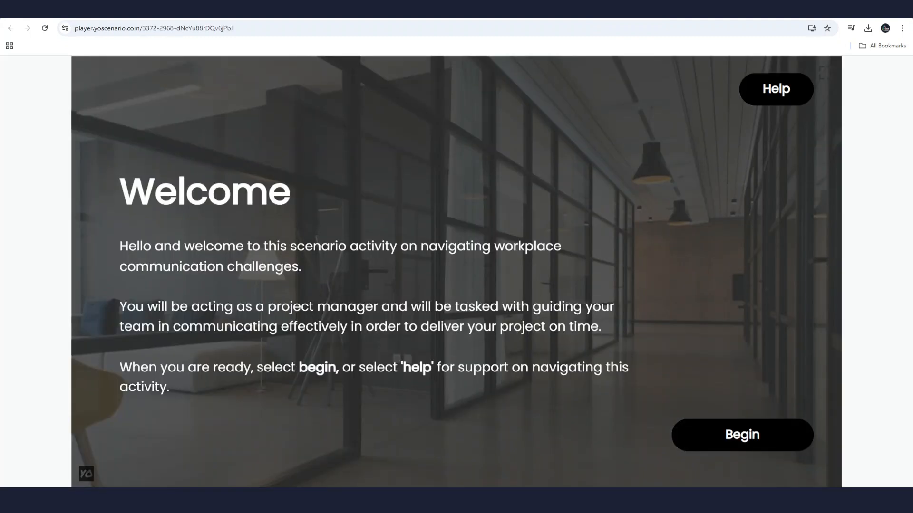
pyautogui.hotkey('ctrl', 'w')
pyautogui.click(668, 165)
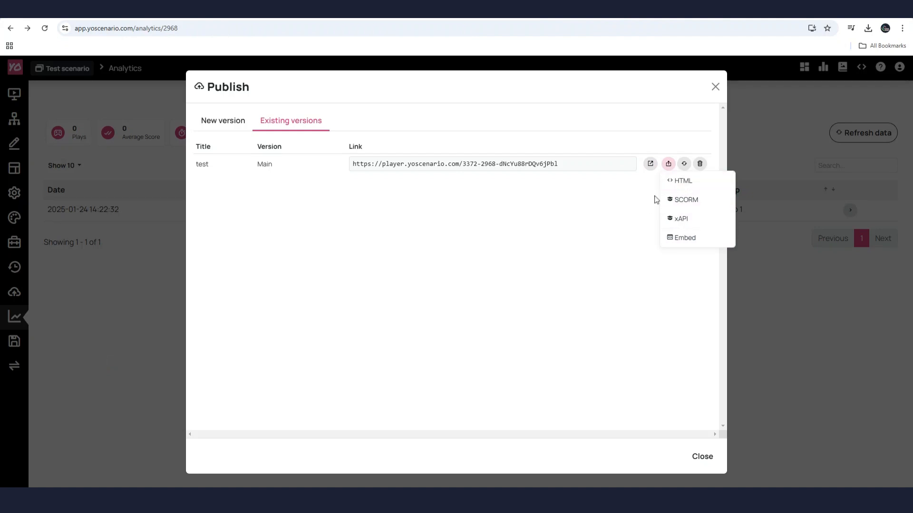
pyautogui.click(594, 223)
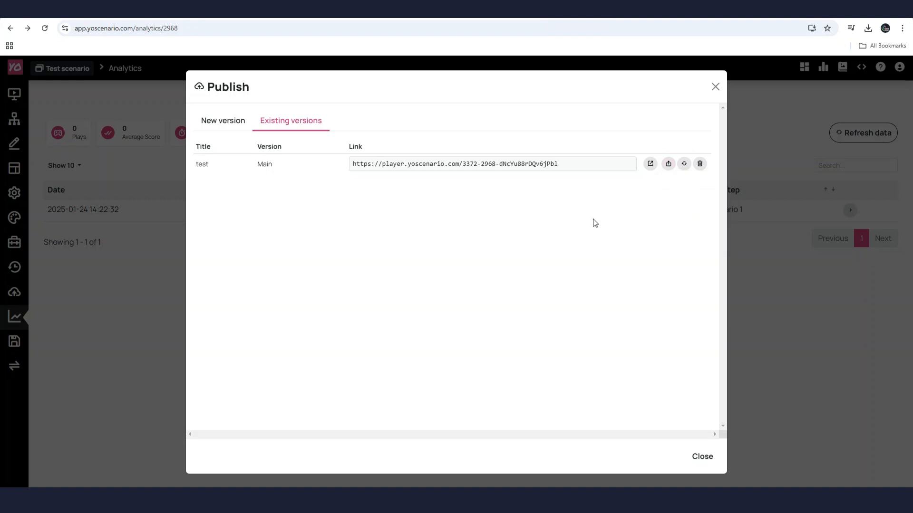